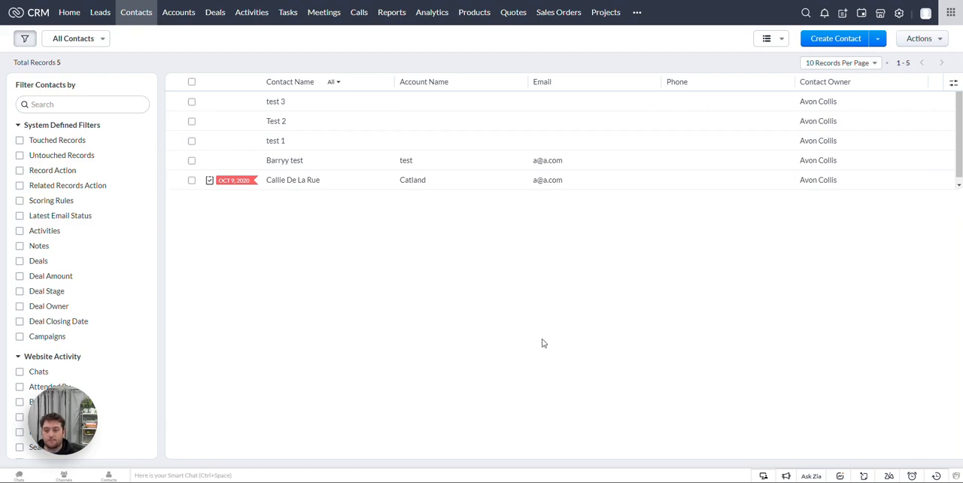
# Step: Start a new email template for the Leads module from the template settings in Setup
pyautogui.click(899, 14)
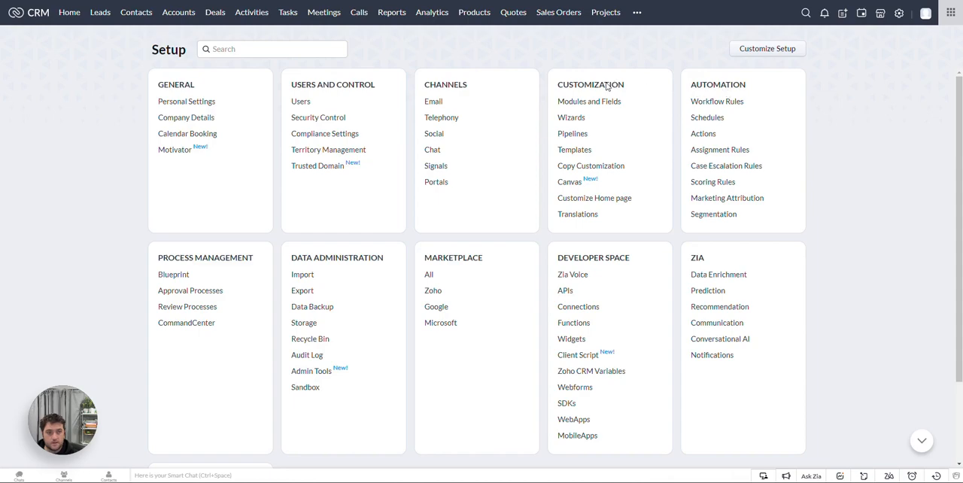
pyautogui.click(571, 153)
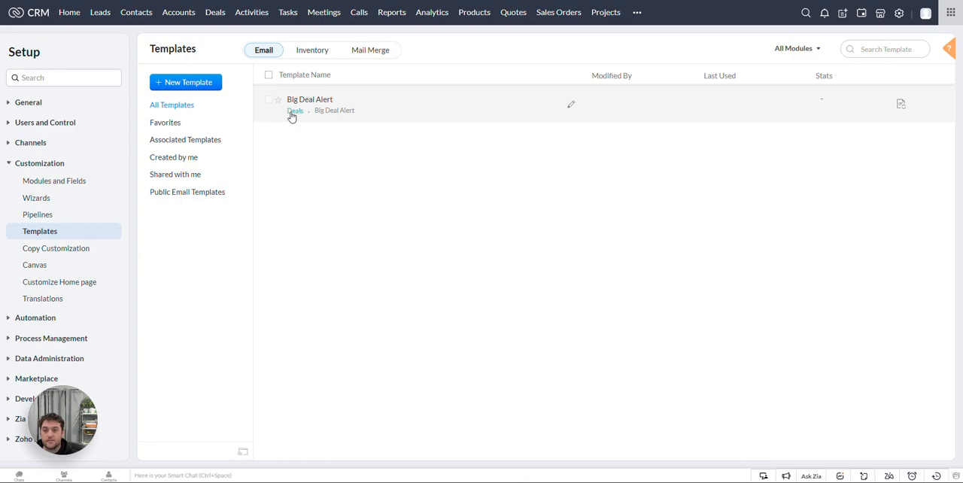
pyautogui.click(197, 84)
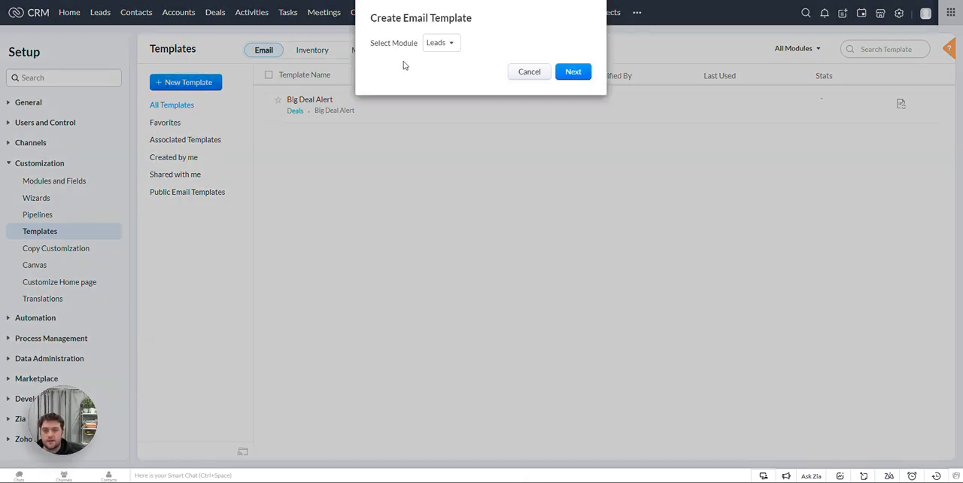
pyautogui.click(450, 46)
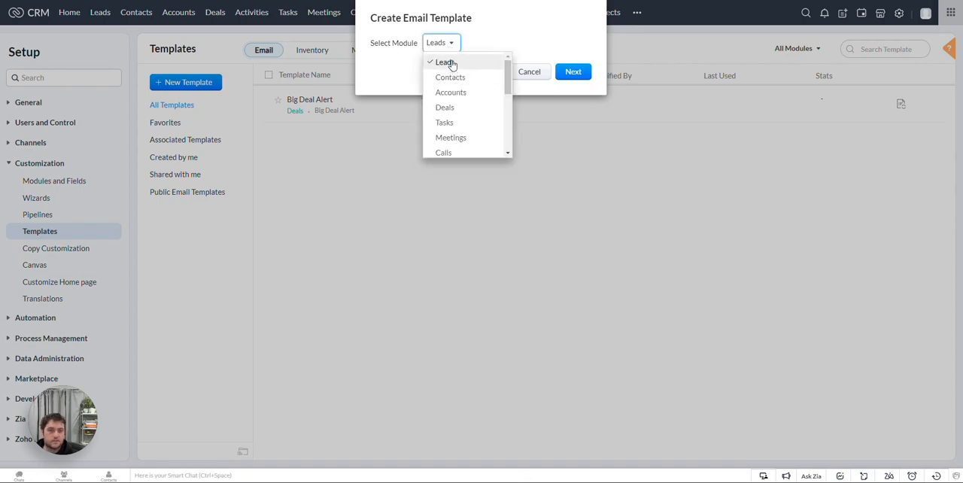
pyautogui.click(452, 64)
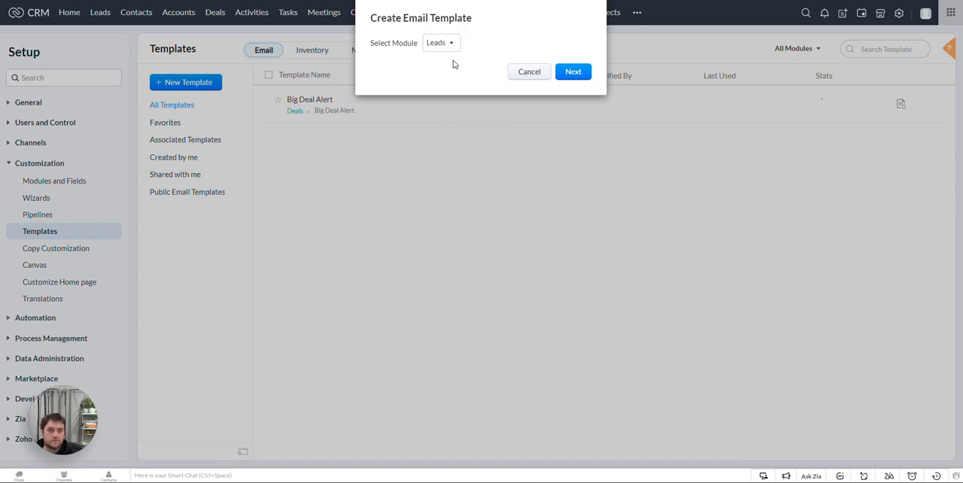
pyautogui.click(574, 72)
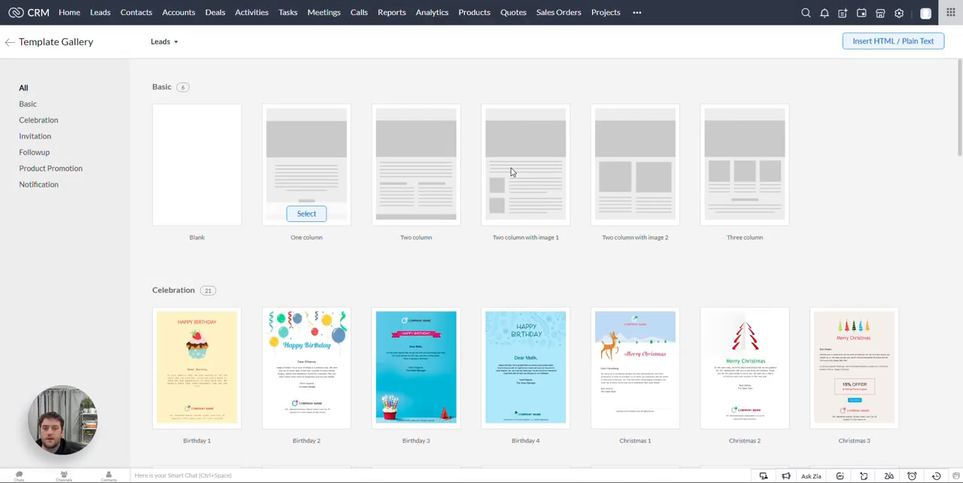
# Step: Choose the basic One column layout from the template gallery and dismiss the mobile preview notice
pyautogui.scroll(-2, 380, 246)
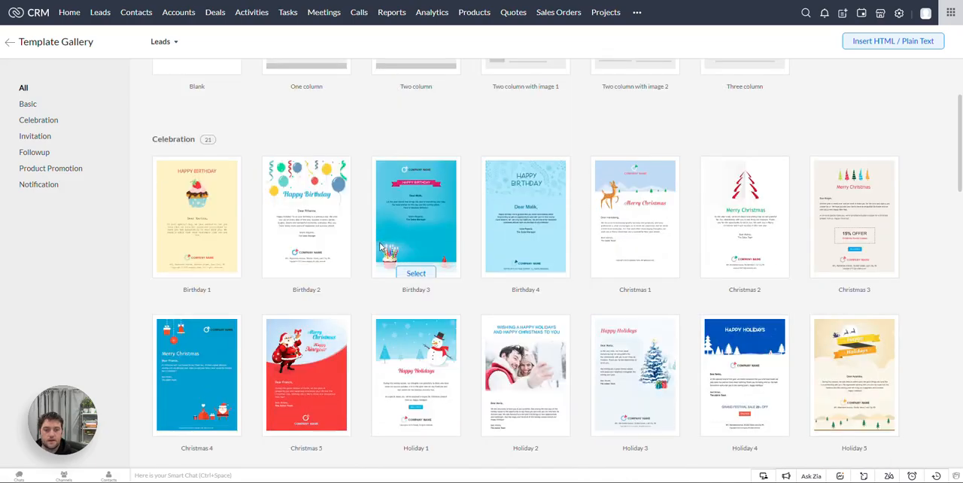
pyautogui.scroll(-7, 380, 247)
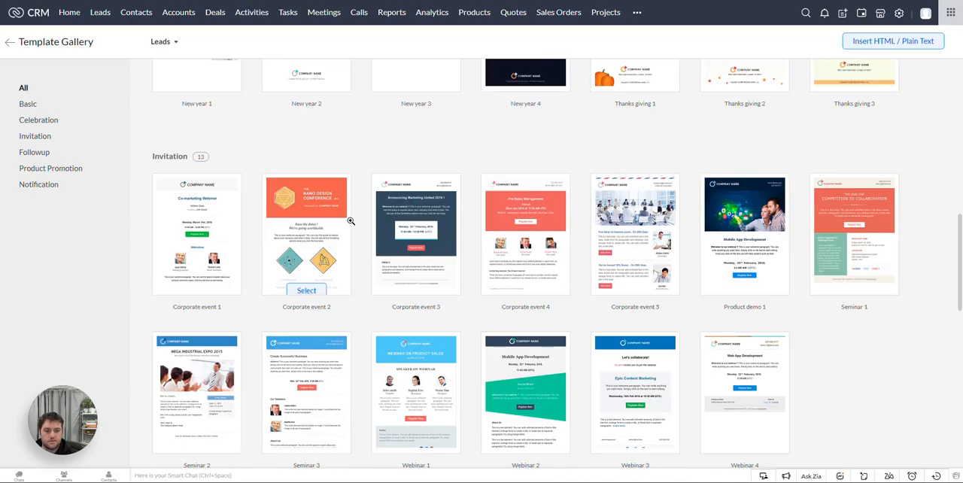
pyautogui.scroll(-5, 350, 220)
pyautogui.scroll(12, 351, 220)
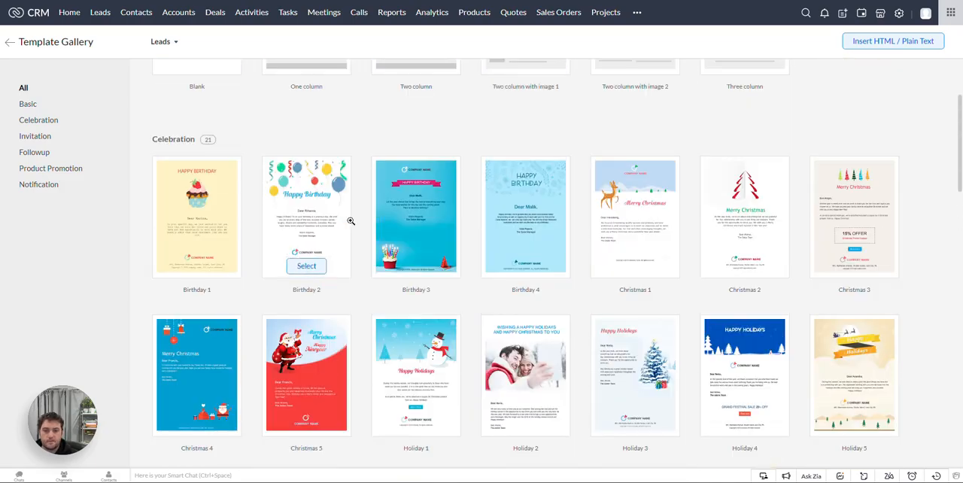
pyautogui.scroll(2, 350, 221)
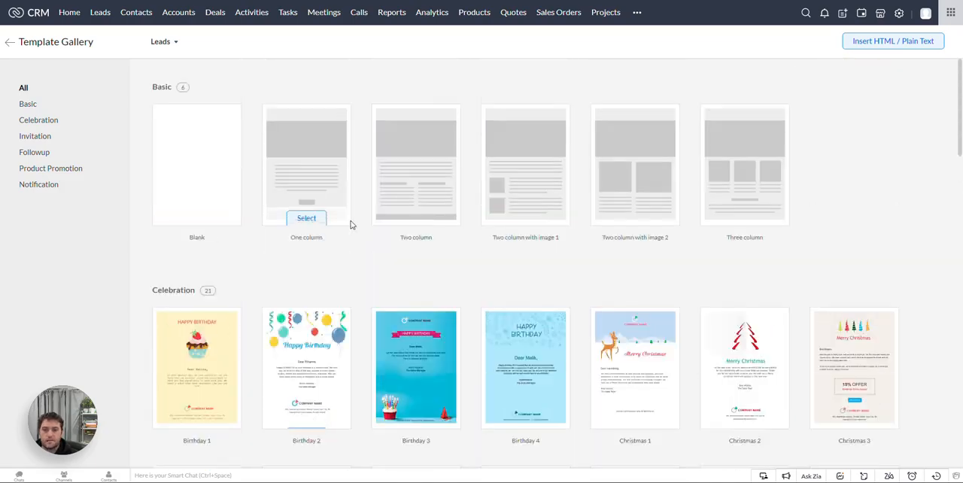
pyautogui.click(308, 216)
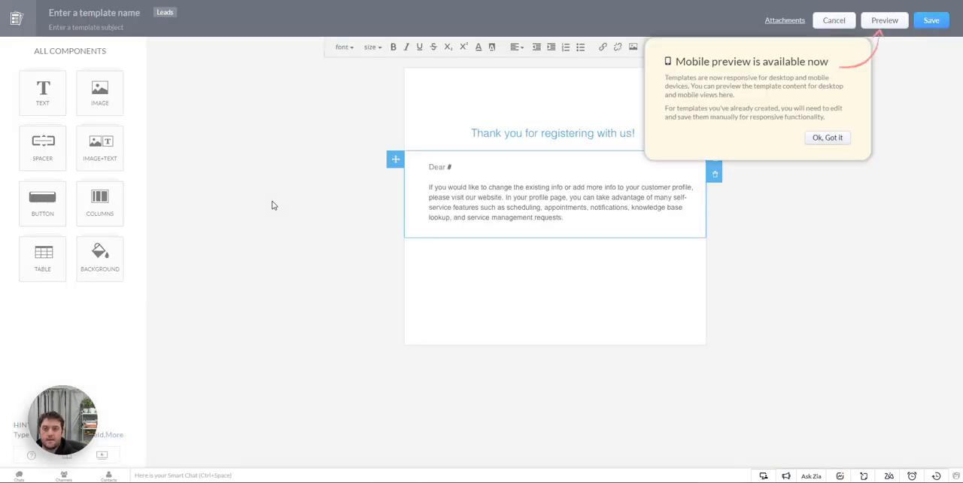
pyautogui.click(827, 138)
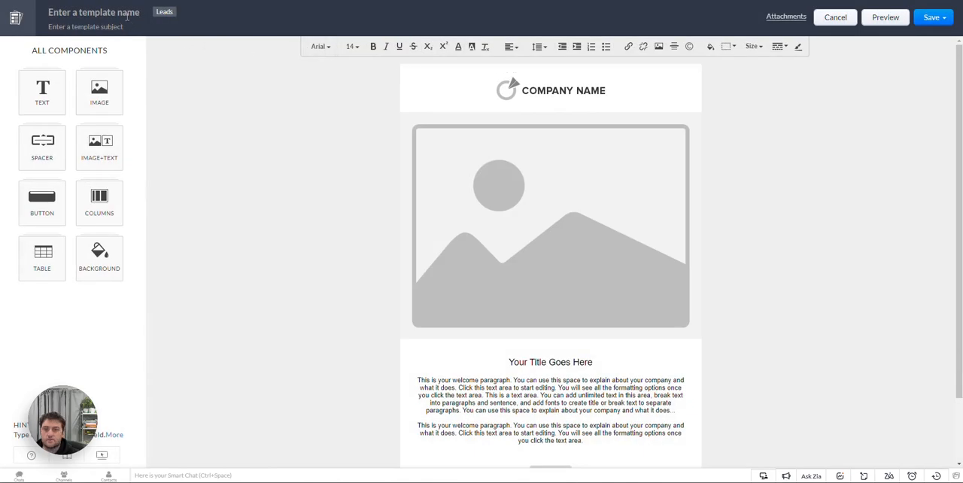
# Step: Name the template "Thanks for reaching out"
pyautogui.click(127, 13)
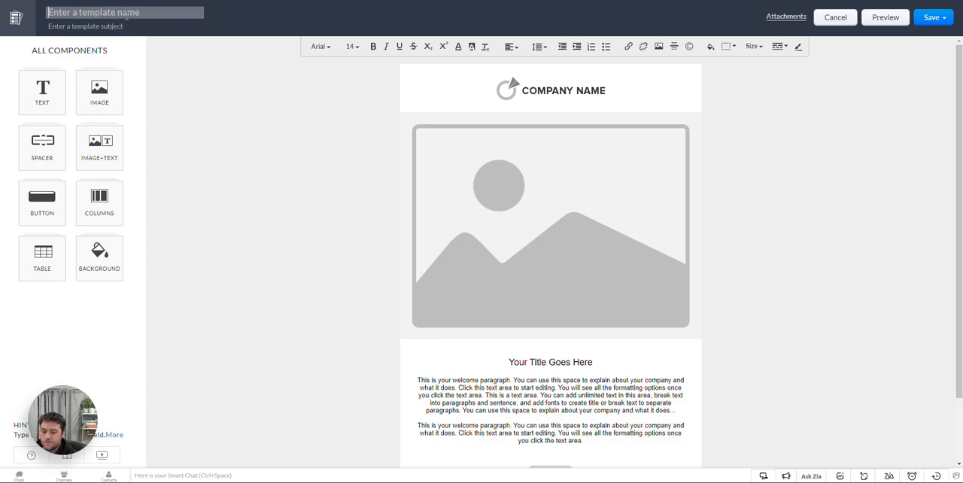
pyautogui.write('Thank ')
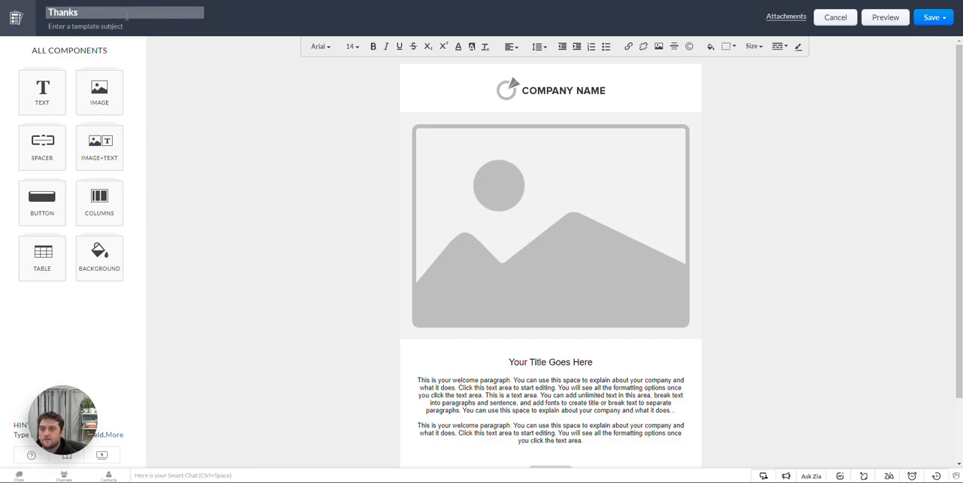
pyautogui.write(' for reaching co')
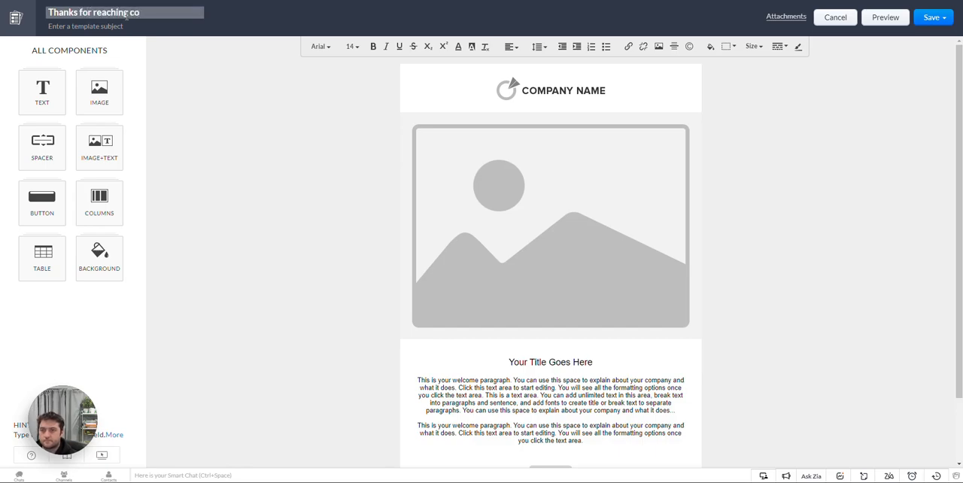
pyautogui.press('BackSpace')
pyautogui.press('BackSpace')
pyautogui.write('out')
# Step: Copy the template name into the template subject so it reads "Thanks for reaching out"
pyautogui.doubleClick(112, 12)
pyautogui.tripleClick(114, 11)
pyautogui.hotkey('ctrl', 'c')
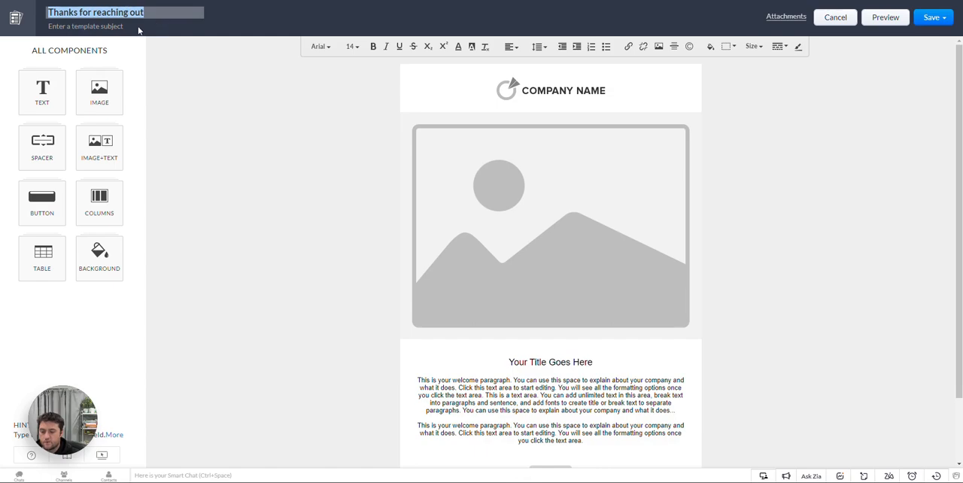
pyautogui.click(107, 27)
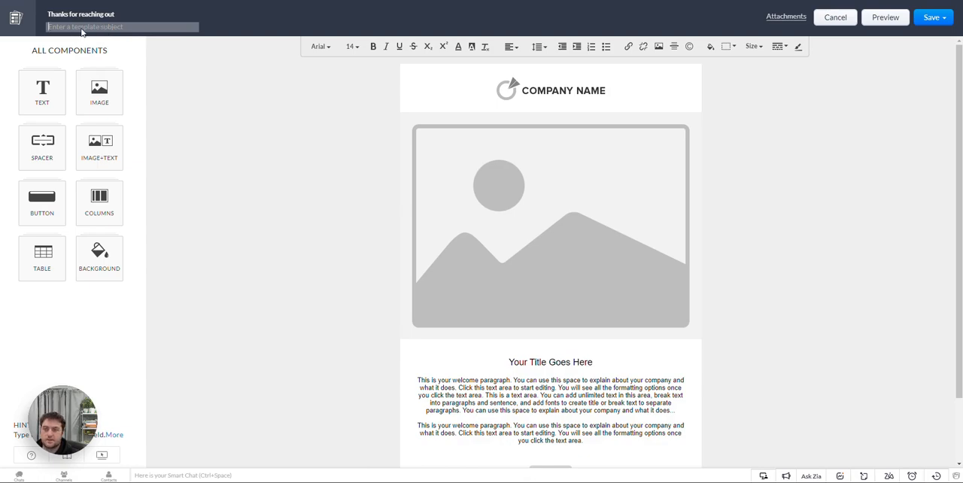
pyautogui.hotkey('ctrl', 'v')
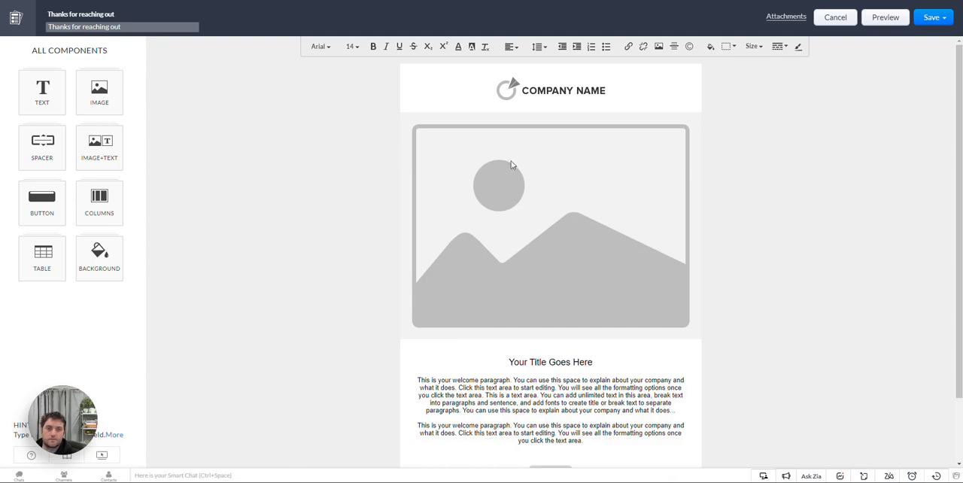
# Step: Examine the image selection options for the logo and banner, the welcome paragraph's alignment choices and the Submit button block
pyautogui.click(577, 91)
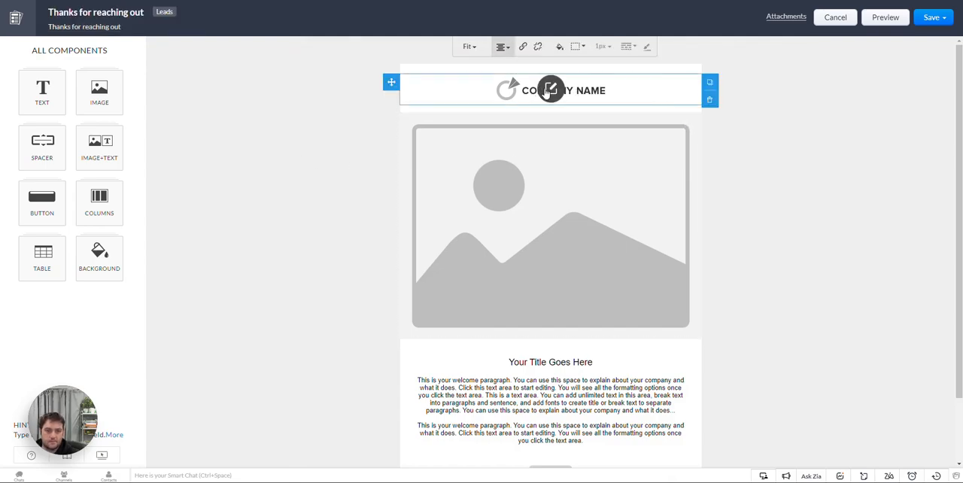
pyautogui.click(548, 90)
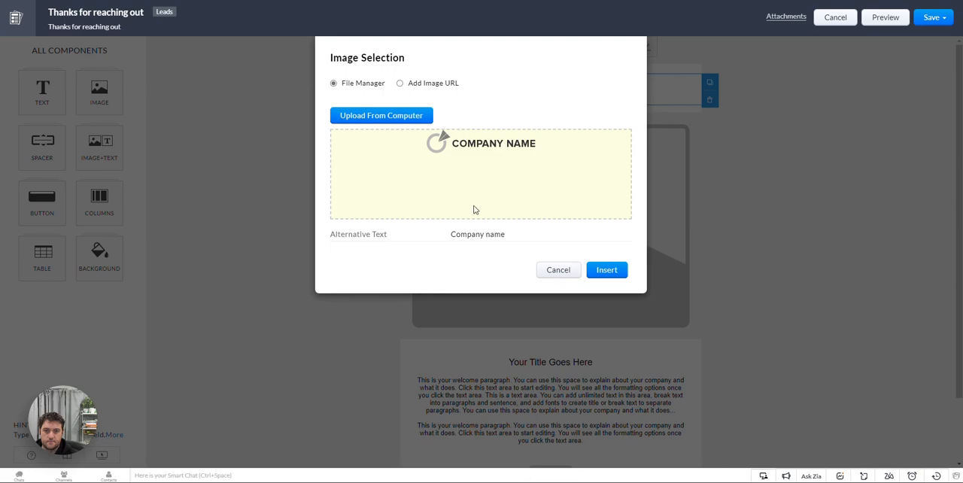
pyautogui.click(564, 274)
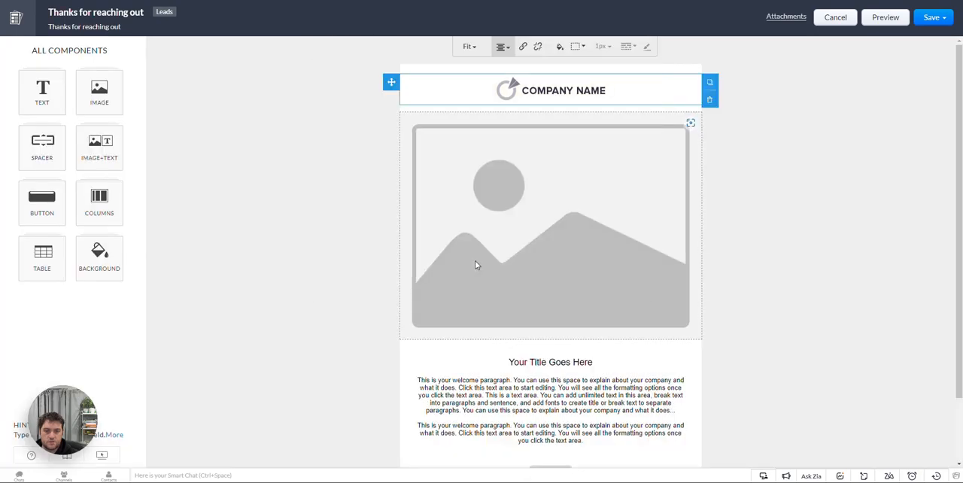
pyautogui.scroll(-1, 542, 276)
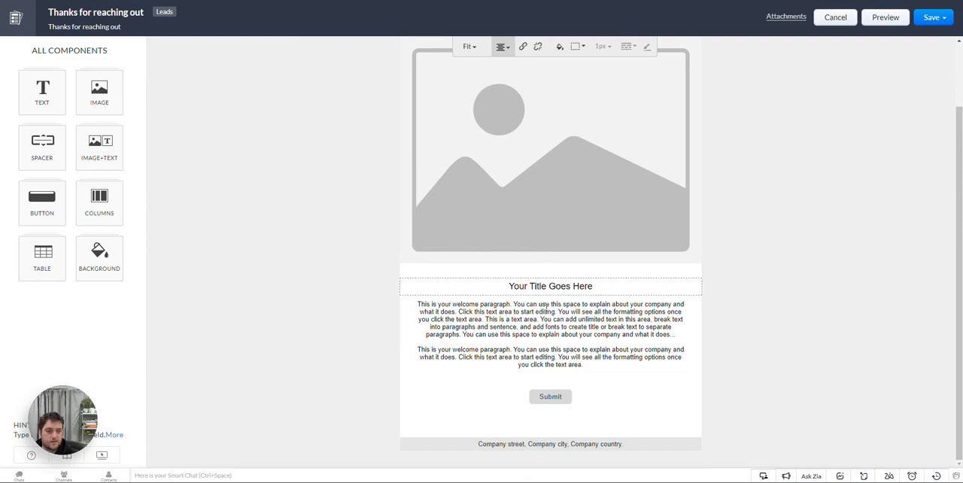
pyautogui.doubleClick(544, 304)
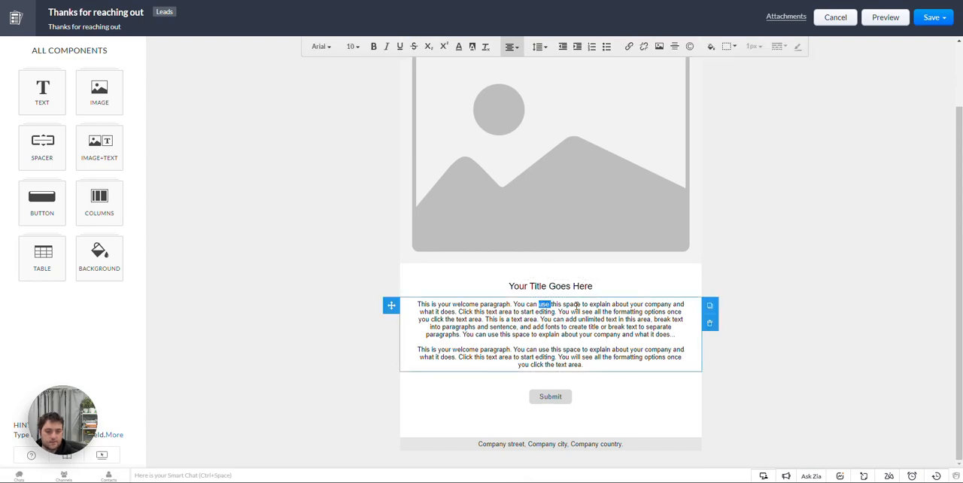
pyautogui.click(513, 48)
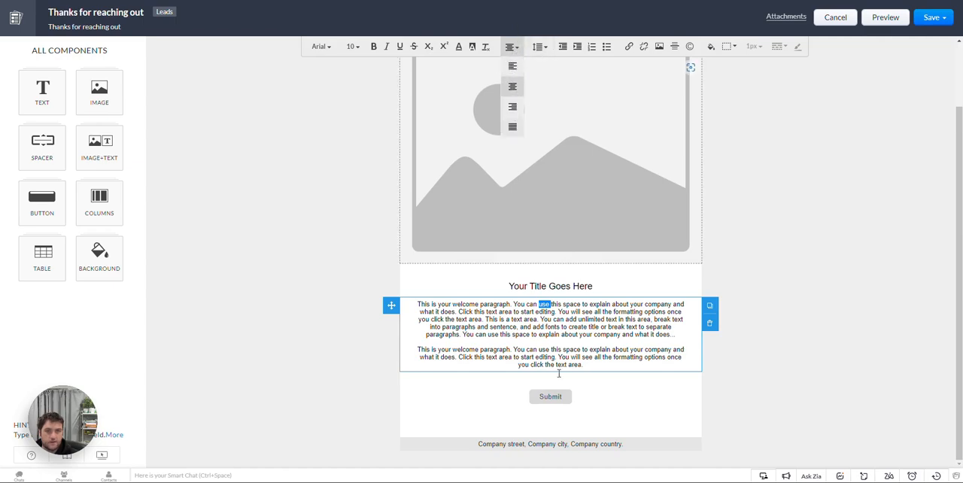
pyautogui.click(601, 398)
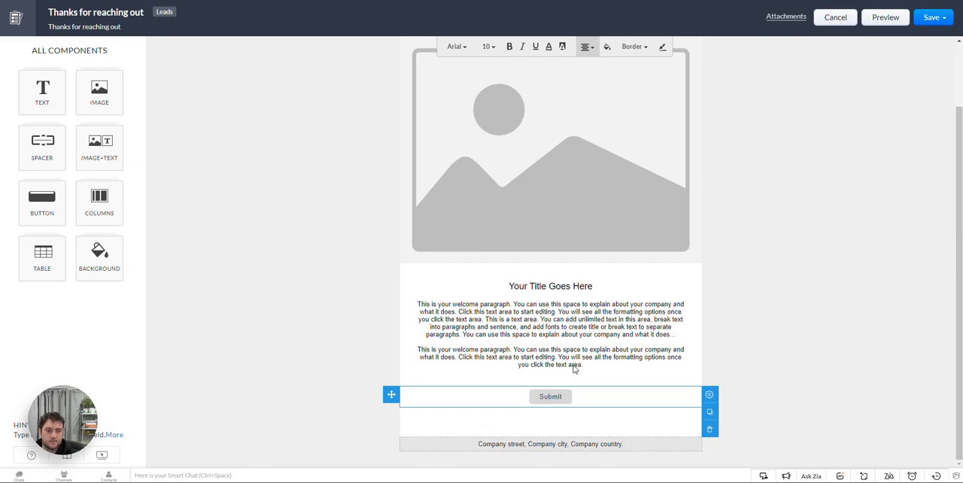
pyautogui.click(557, 148)
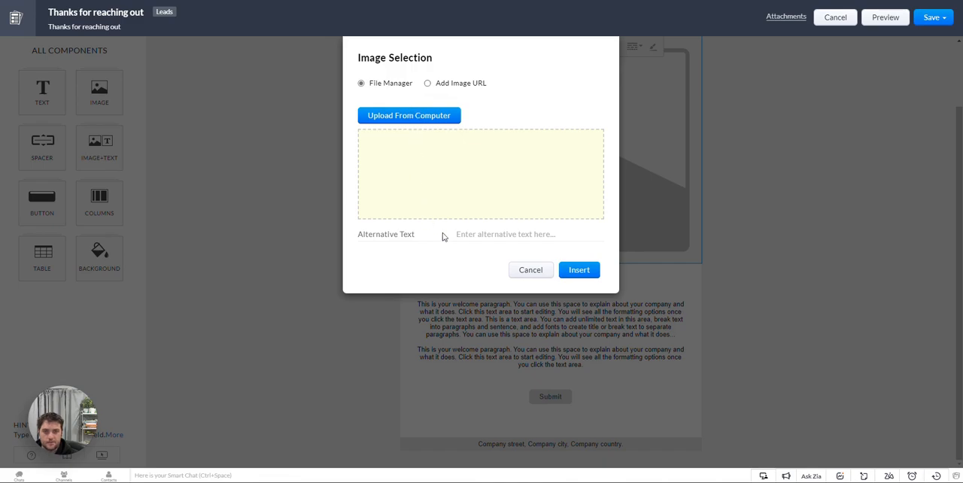
pyautogui.click(539, 274)
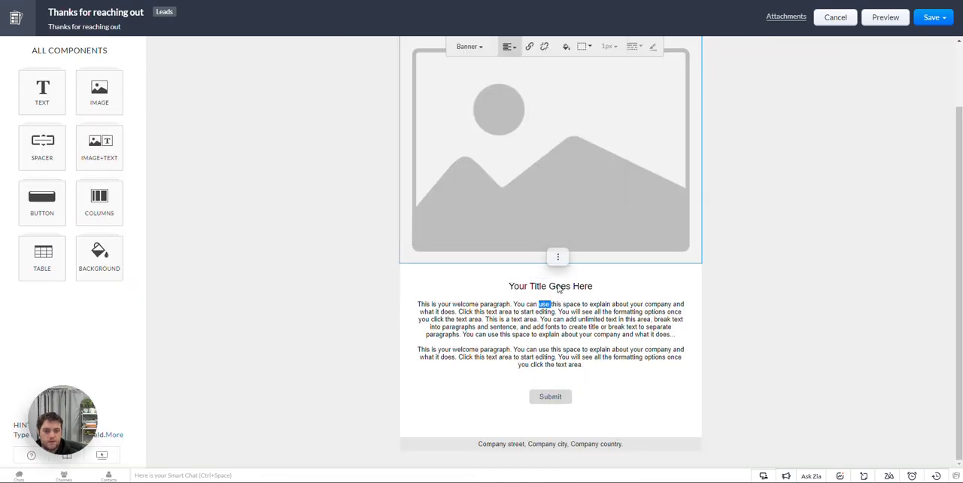
# Step: Replace the title placeholder text with the greeting "Hi ${Leads.First Name}," using the Leads First Name merge field
pyautogui.tripleClick(535, 286)
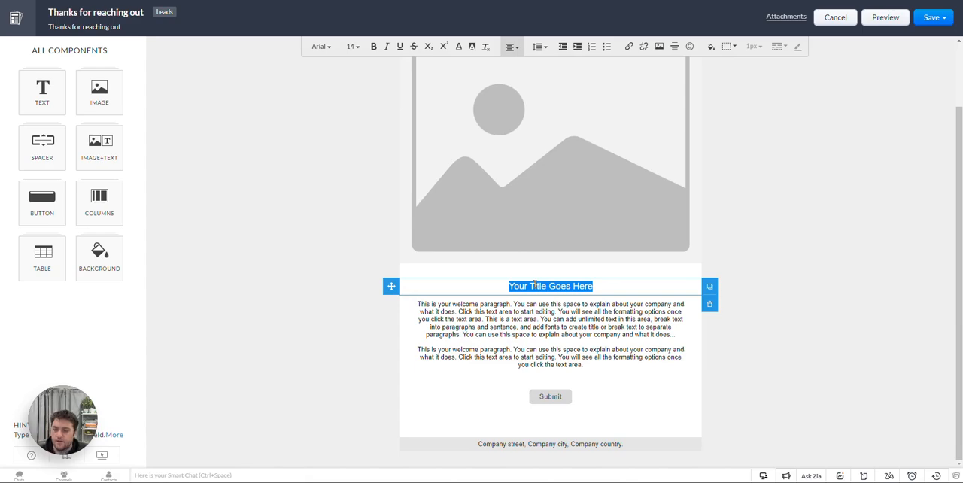
pyautogui.press('BackSpace')
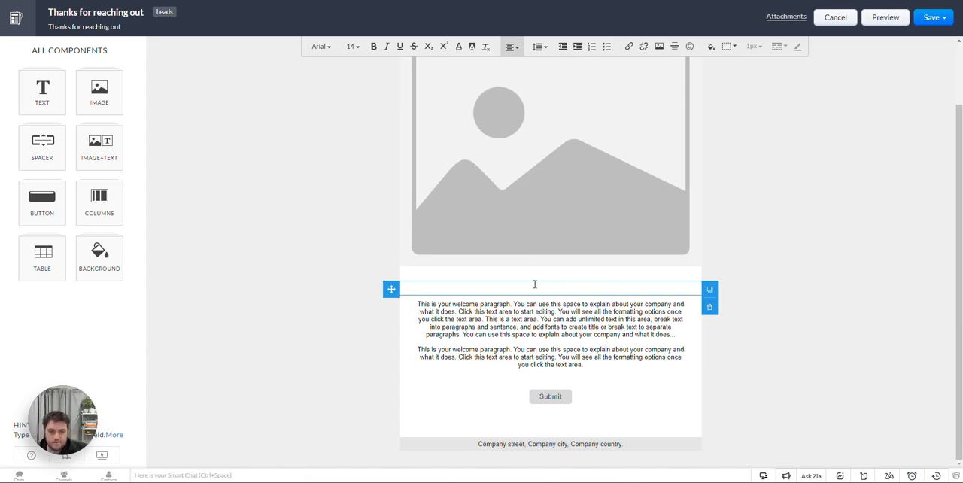
pyautogui.write('Hi')
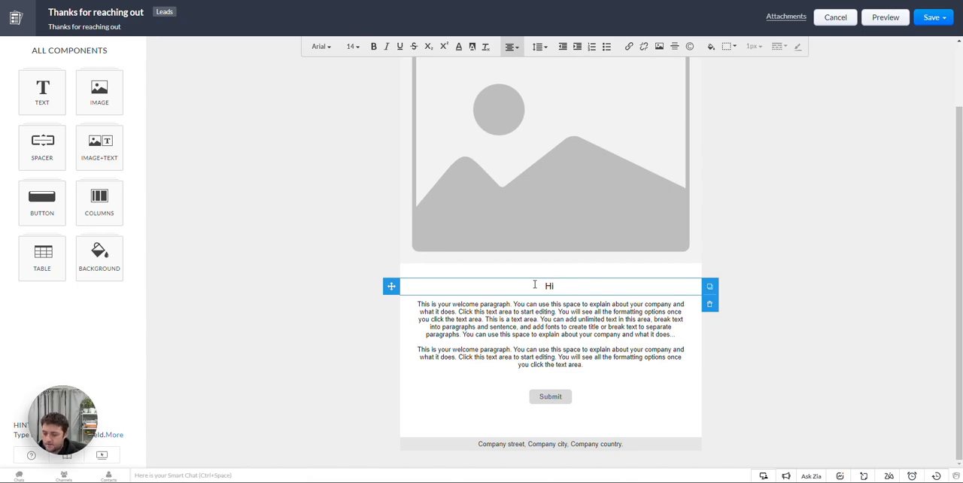
pyautogui.write(' #')
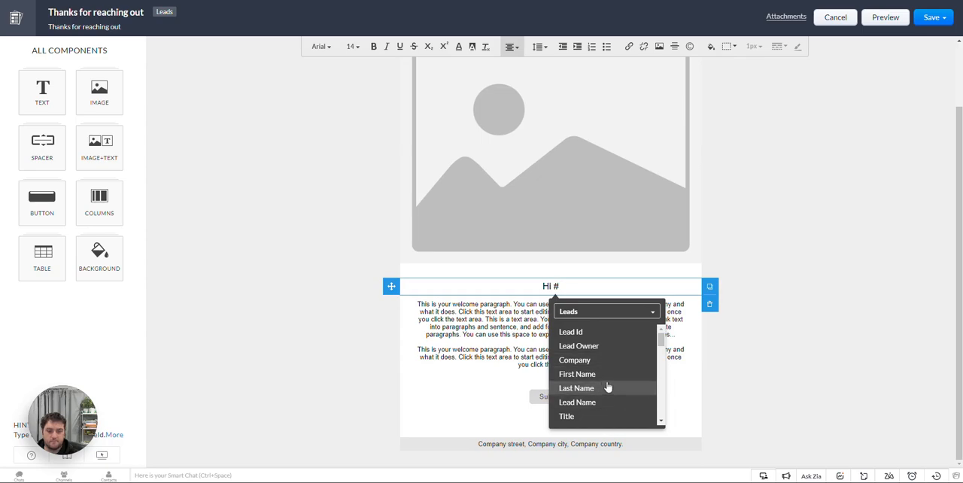
pyautogui.scroll(-1, 602, 399)
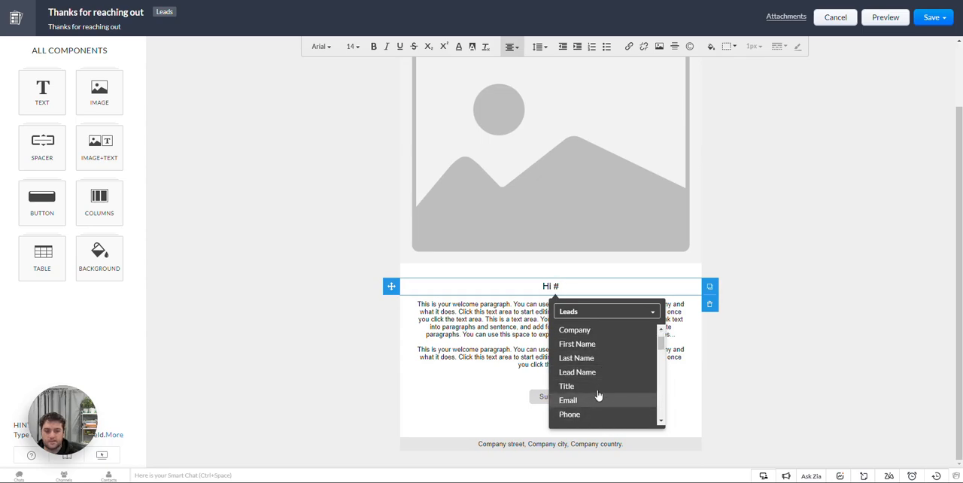
pyautogui.click(612, 345)
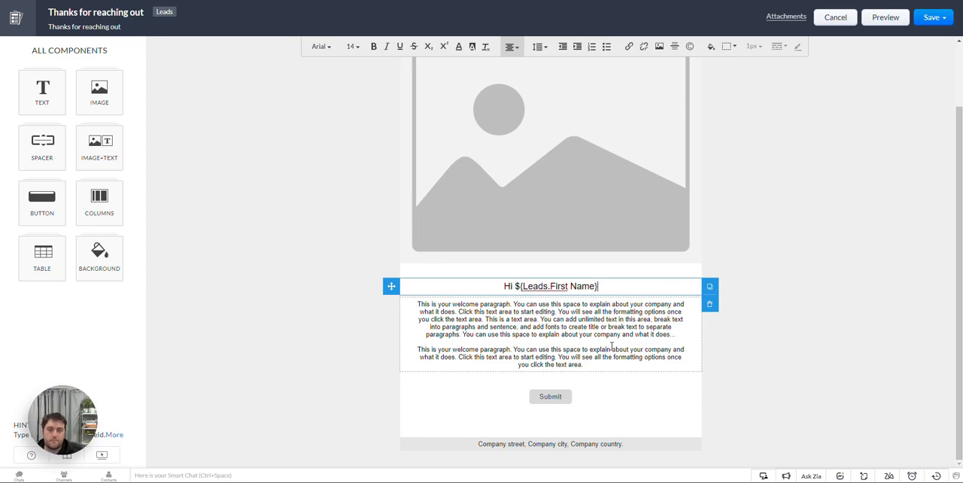
pyautogui.write(',')
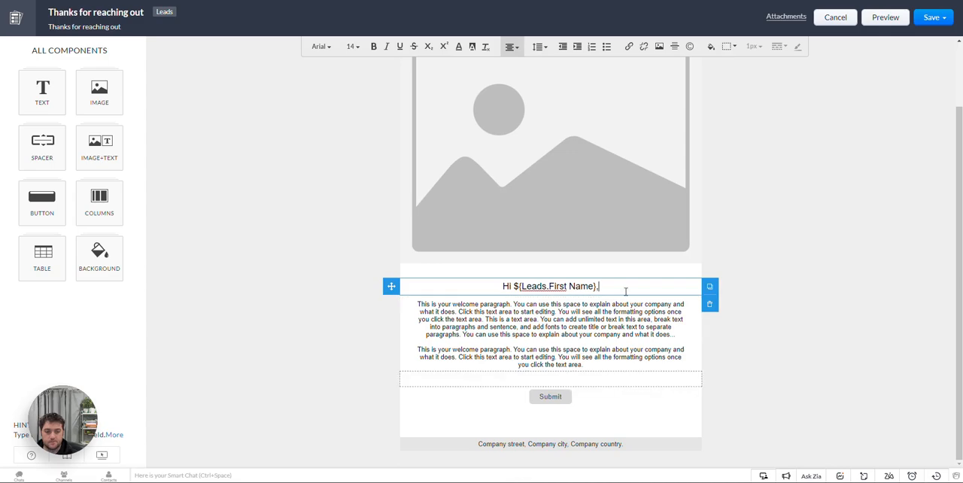
# Step: Look through the files available to attach to the template, without attaching any
pyautogui.click(786, 17)
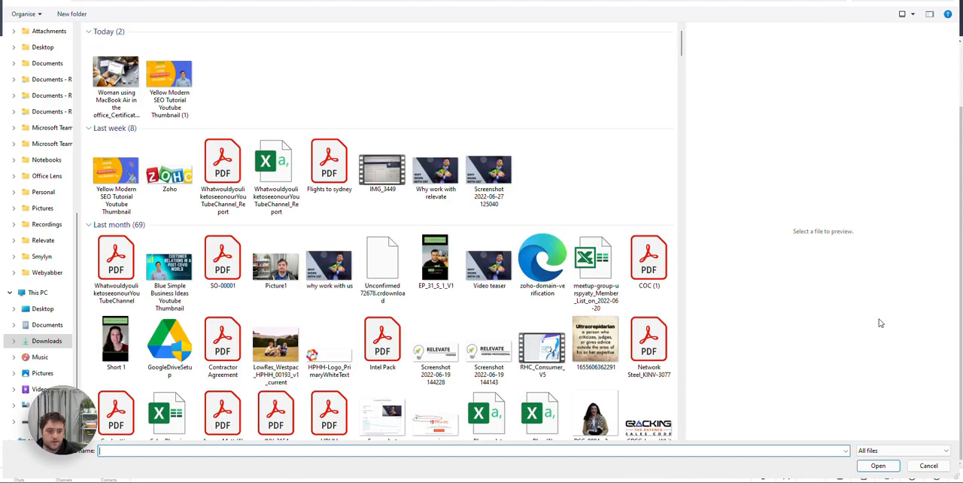
pyautogui.click(922, 466)
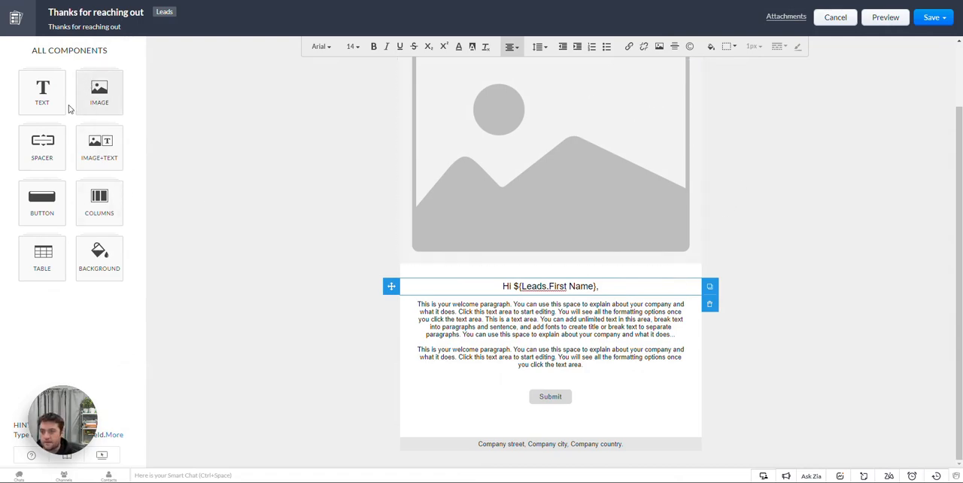
# Step: Set the template's outer background colour to white
pyautogui.click(99, 257)
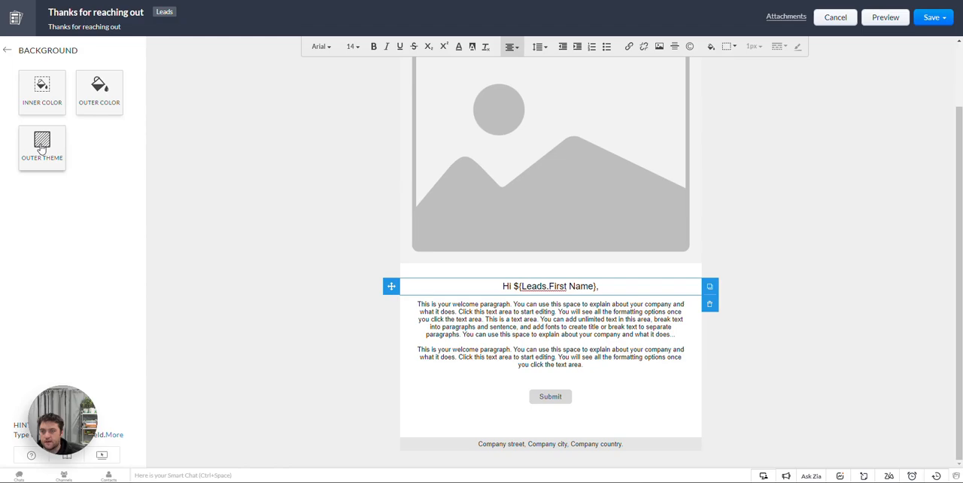
pyautogui.click(88, 102)
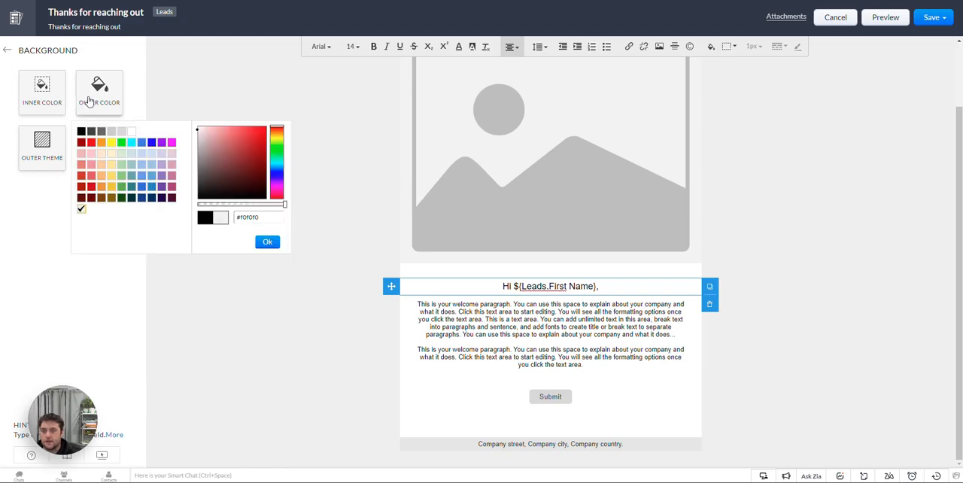
pyautogui.click(133, 133)
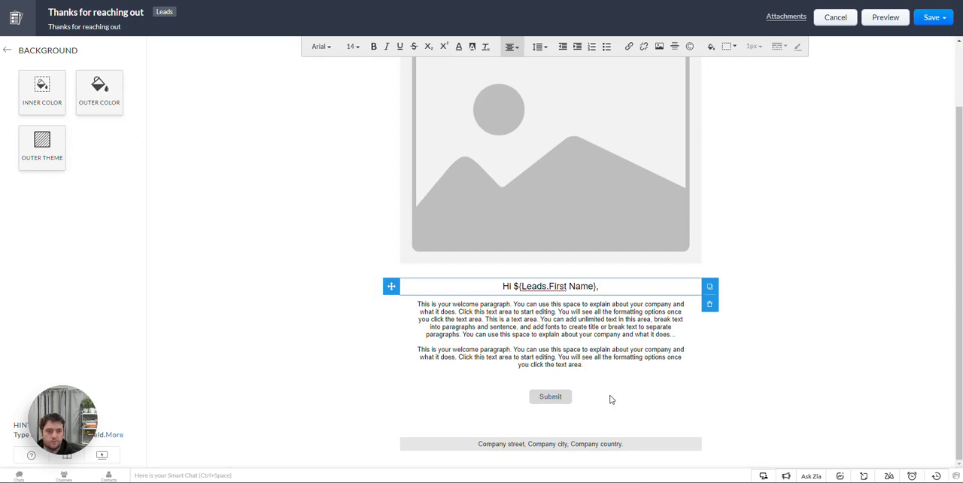
# Step: Preview the template in its desktop layout from the banner down to the company address footer
pyautogui.click(839, 21)
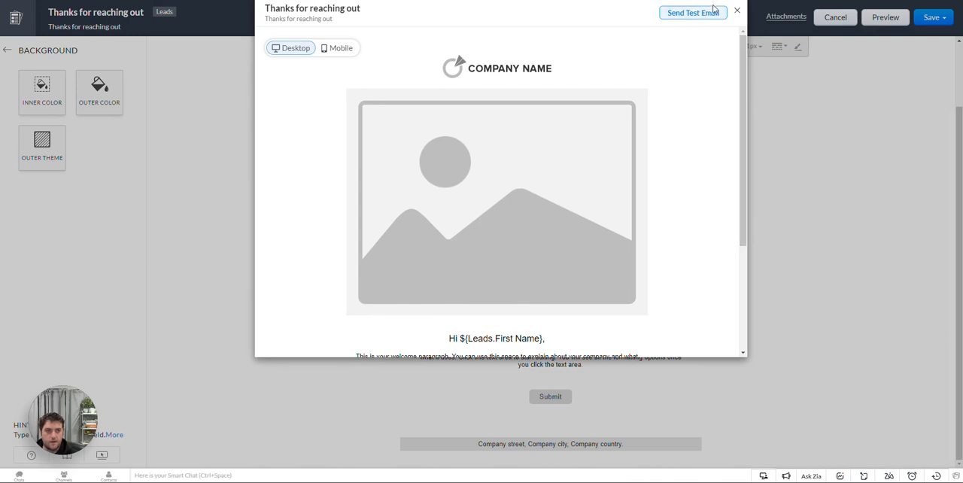
pyautogui.scroll(-1, 577, 138)
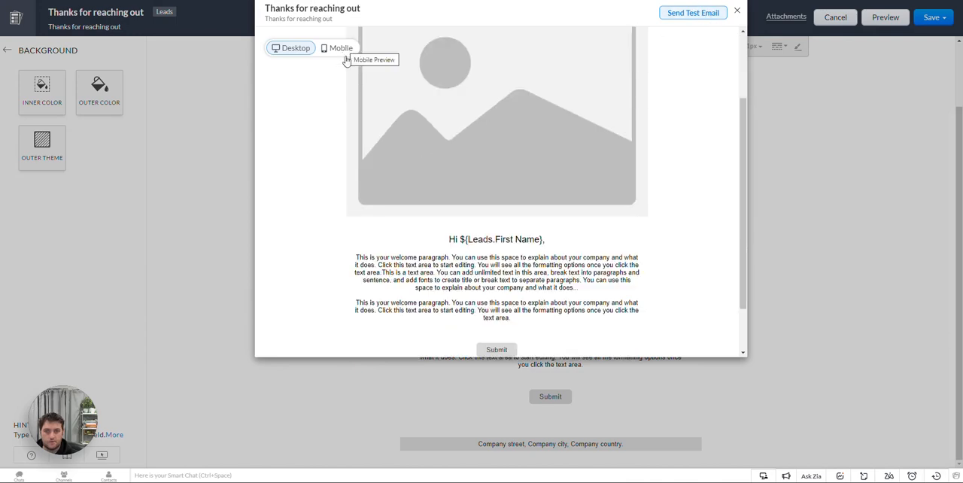
pyautogui.scroll(-1, 354, 159)
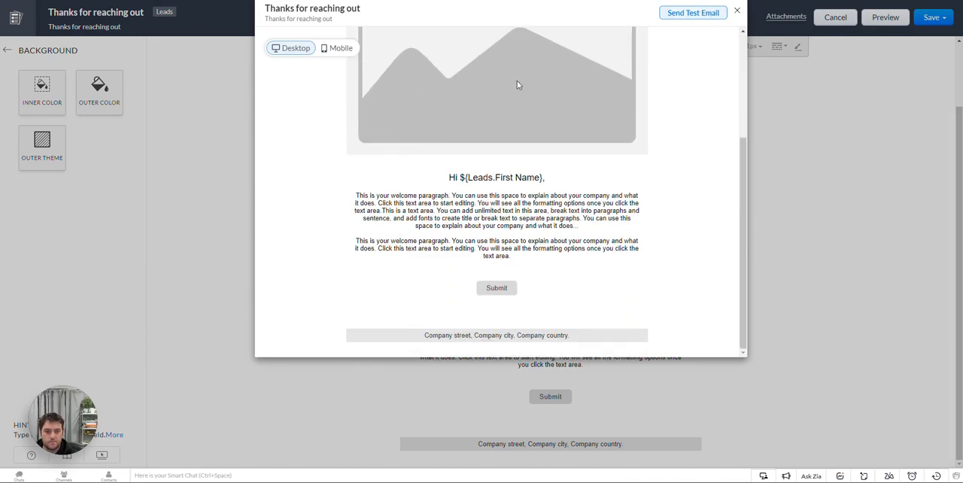
pyautogui.click(738, 13)
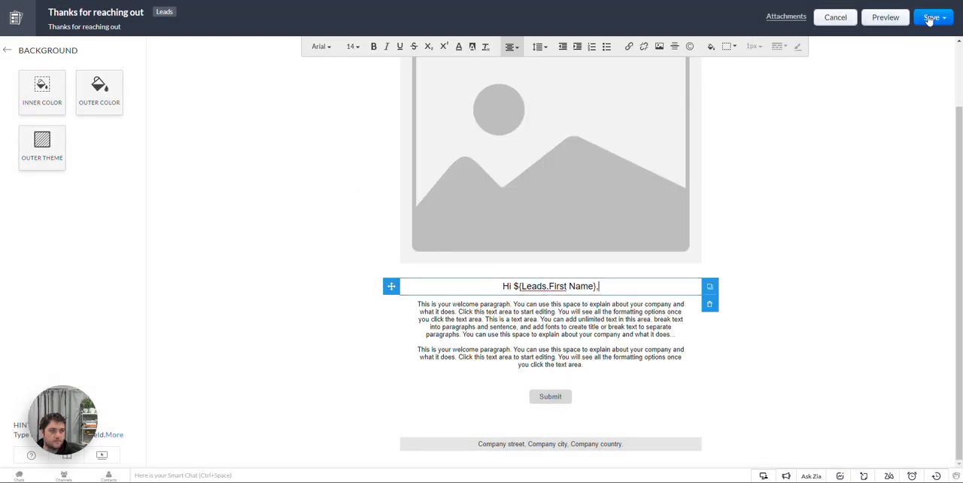
# Step: Save the template as "Thanks for reaching out" in the Public Email Templates folder
pyautogui.click(930, 21)
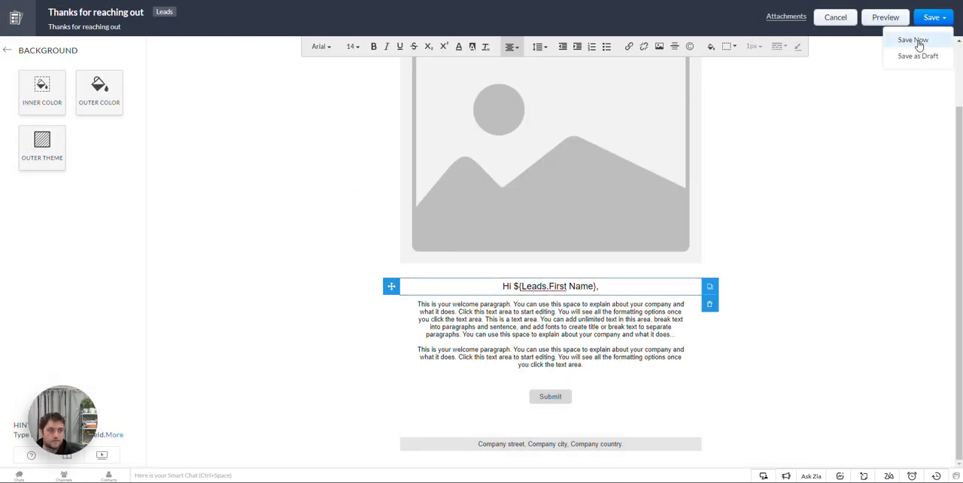
pyautogui.click(916, 41)
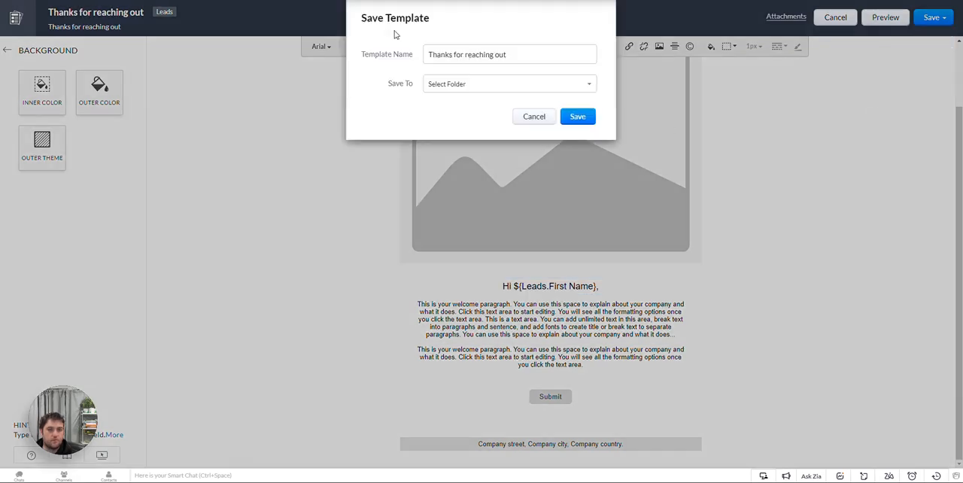
pyautogui.click(489, 90)
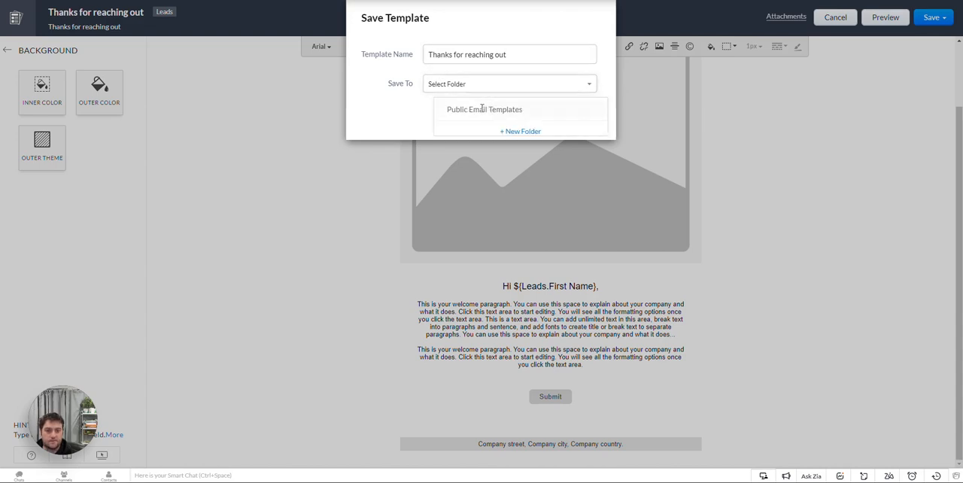
pyautogui.click(524, 110)
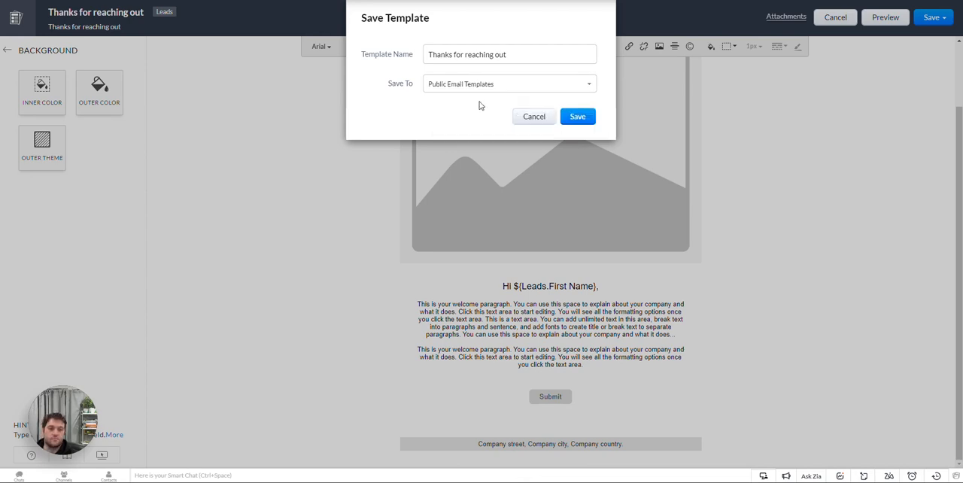
pyautogui.click(586, 124)
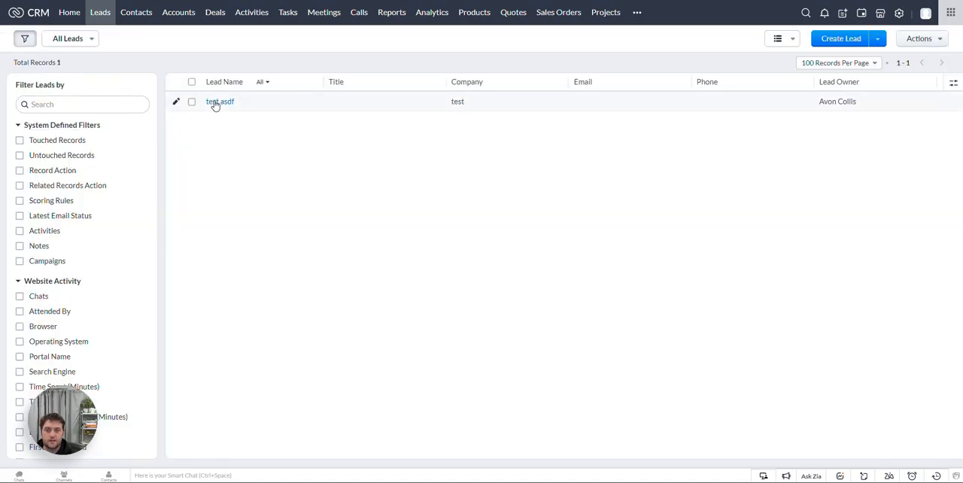
# Step: Open the test lead's record and try to start an email to that lead
pyautogui.click(214, 103)
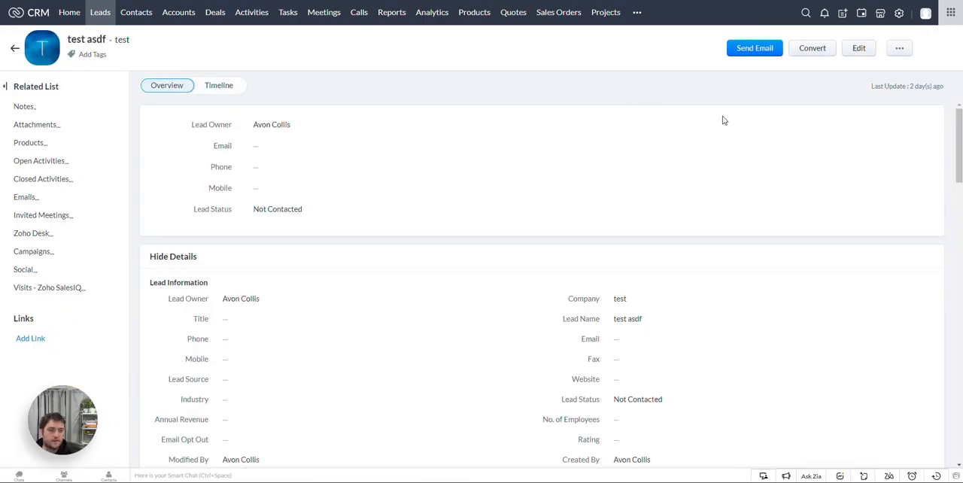
pyautogui.click(761, 51)
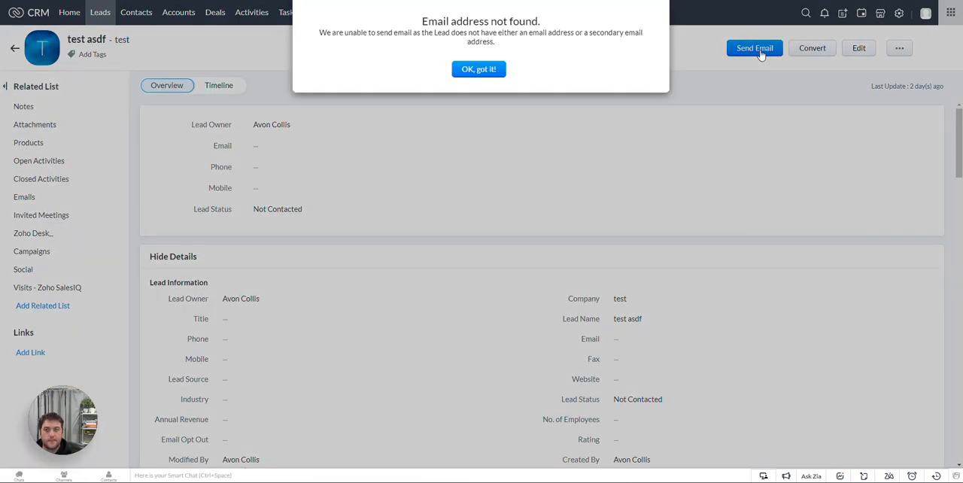
pyautogui.click(488, 70)
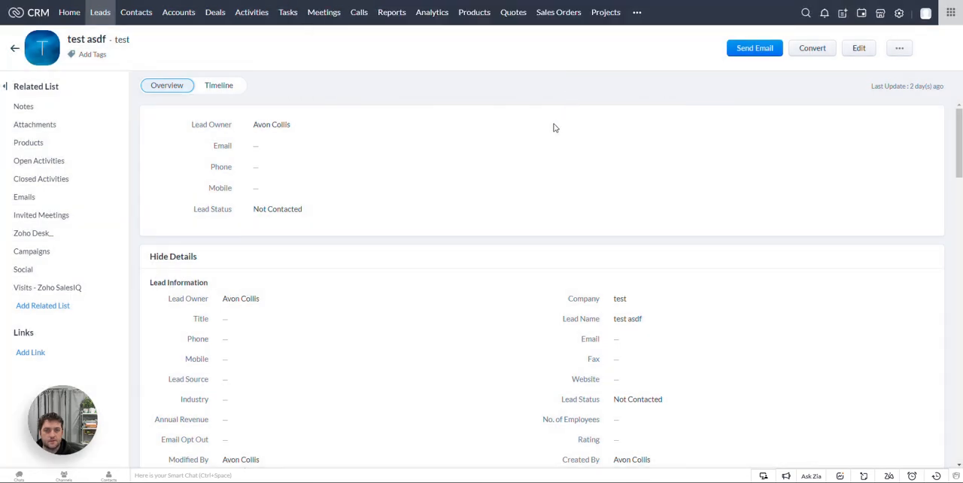
# Step: Fill in the lead's email address and save the field
pyautogui.click(332, 147)
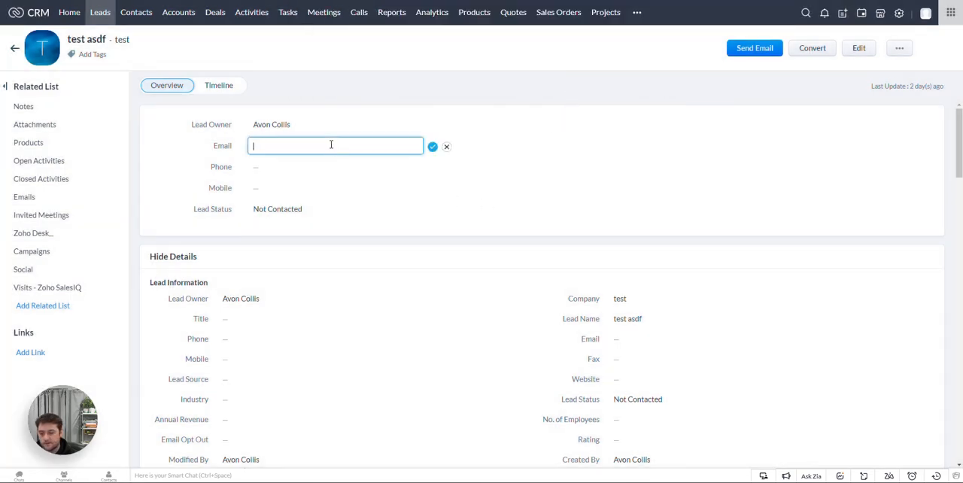
pyautogui.write('a@')
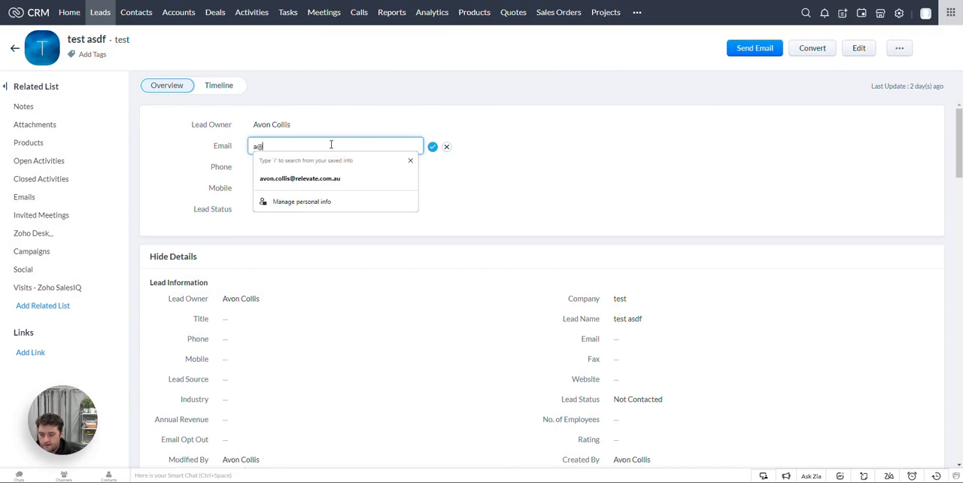
pyautogui.write('a.com')
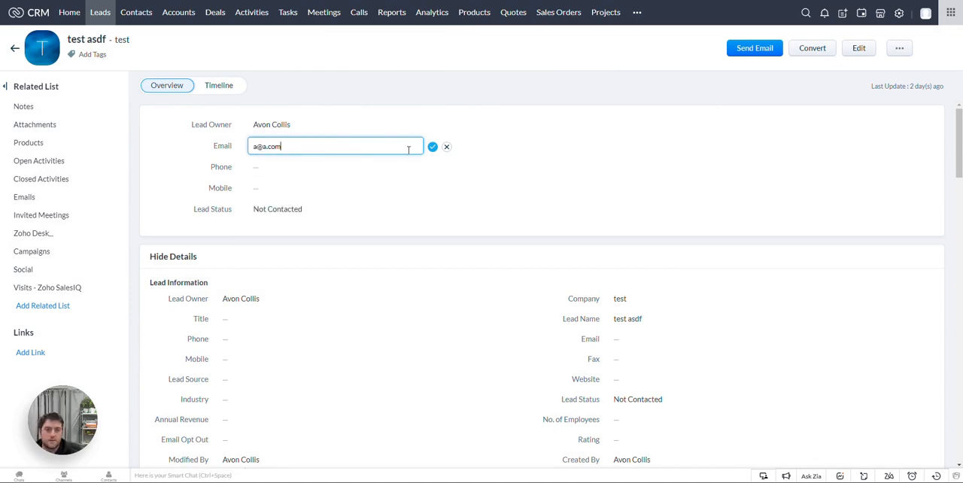
pyautogui.click(434, 150)
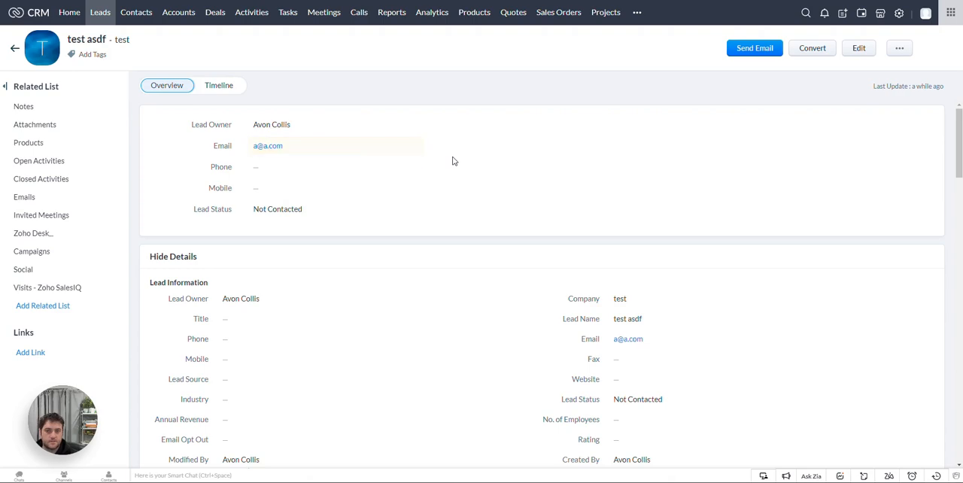
# Step: Start a new email to the lead and open the email template selection
pyautogui.click(756, 49)
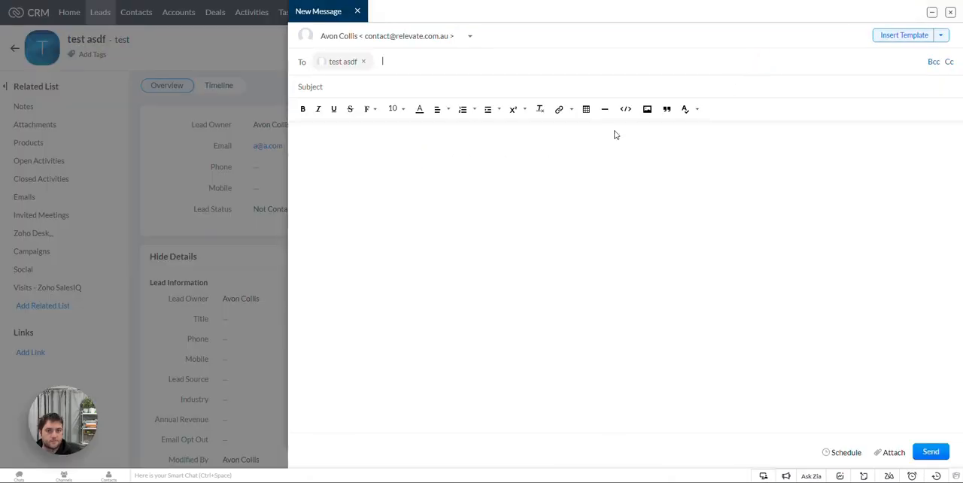
pyautogui.click(905, 36)
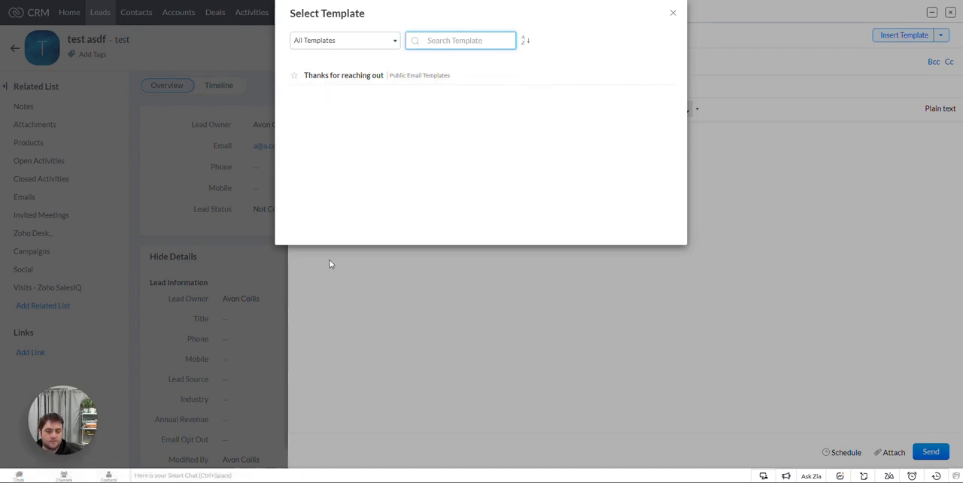
# Step: Compare the Public Email Templates and All Templates lists, and check the open-rate statistics and version history of "Thanks for reaching out"
pyautogui.click(374, 43)
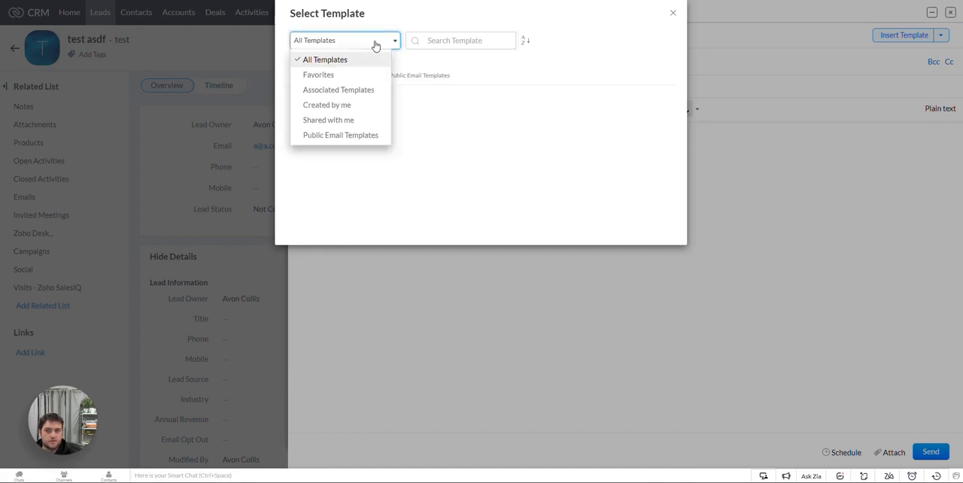
pyautogui.click(353, 136)
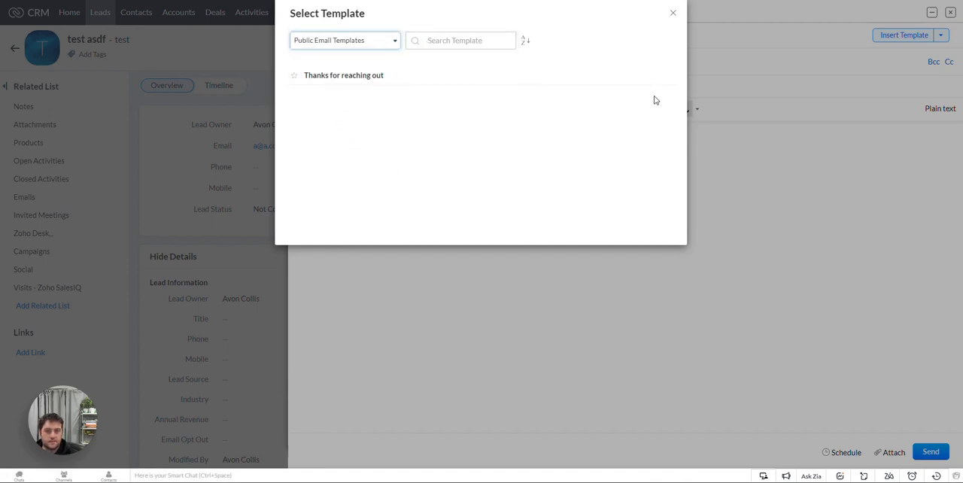
pyautogui.click(374, 42)
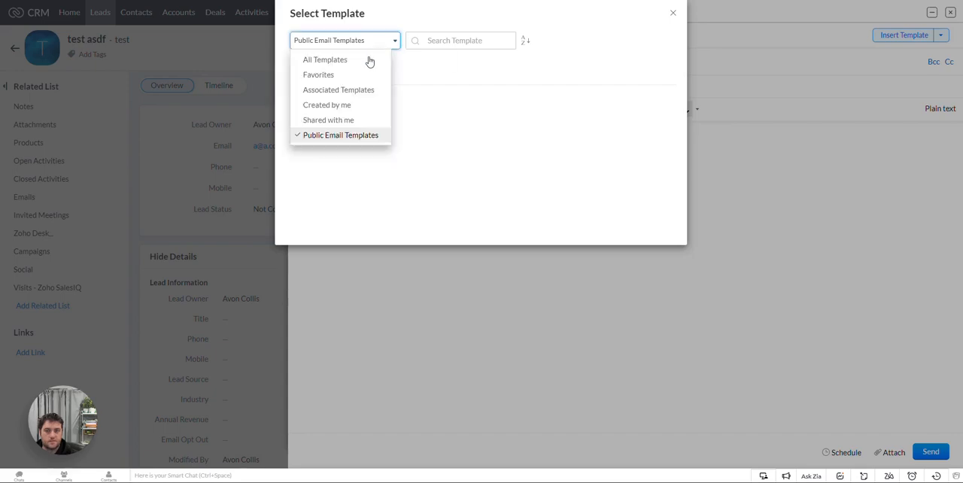
pyautogui.click(364, 63)
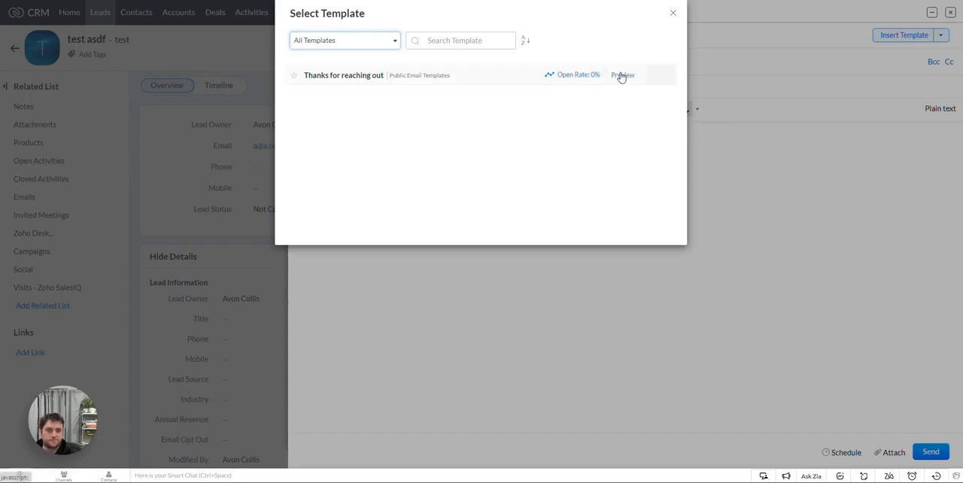
pyautogui.click(577, 78)
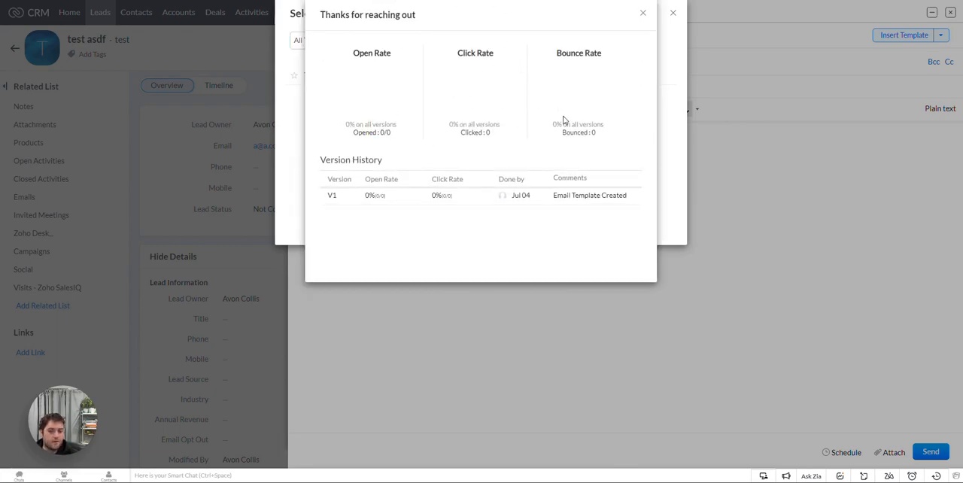
pyautogui.click(642, 13)
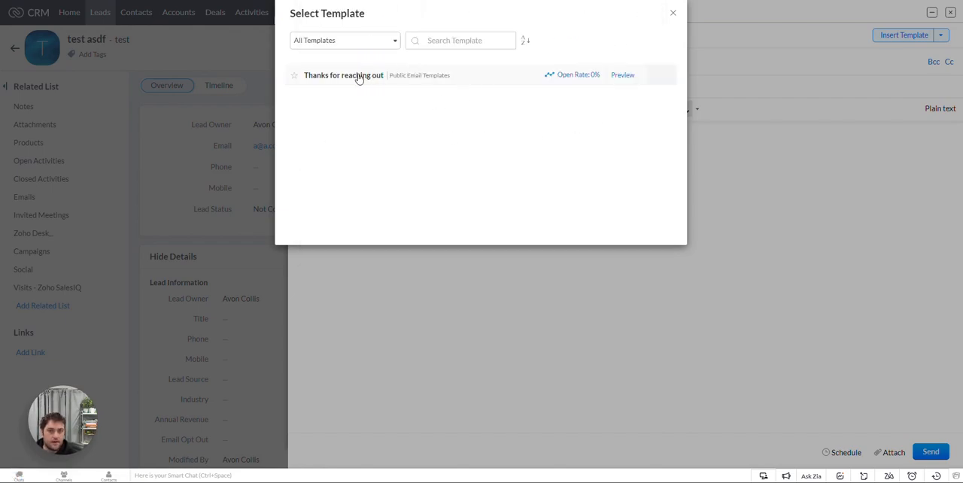
# Step: Insert the "Thanks for reaching out" template into the email and check its merged greeting
pyautogui.click(359, 76)
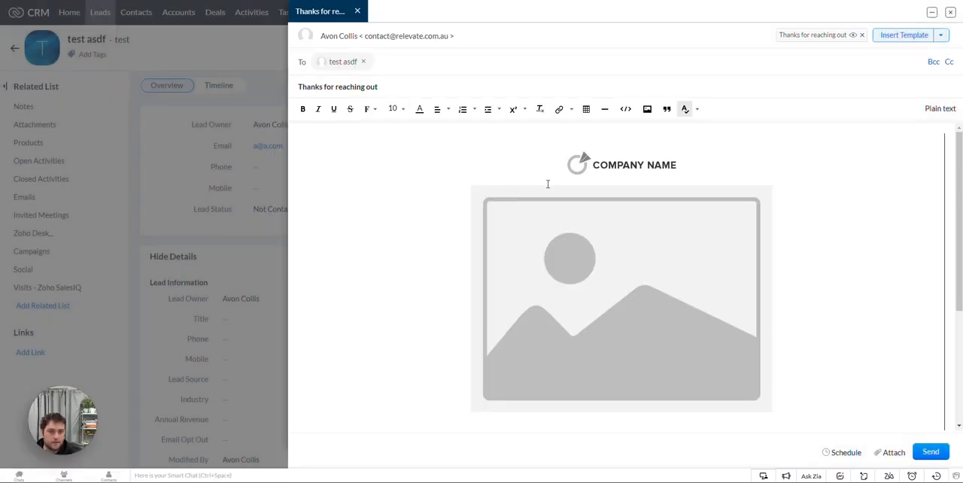
pyautogui.scroll(-3, 615, 246)
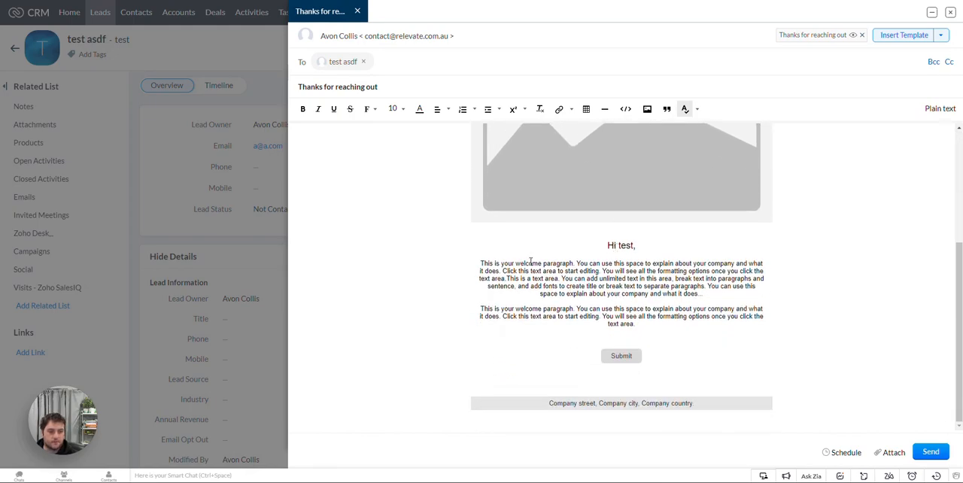
# Step: Personalize the email by adding "Remeber our conversation the other day." before the first welcome paragraph, and close the draft
pyautogui.click(610, 261)
pyautogui.write('Remem')
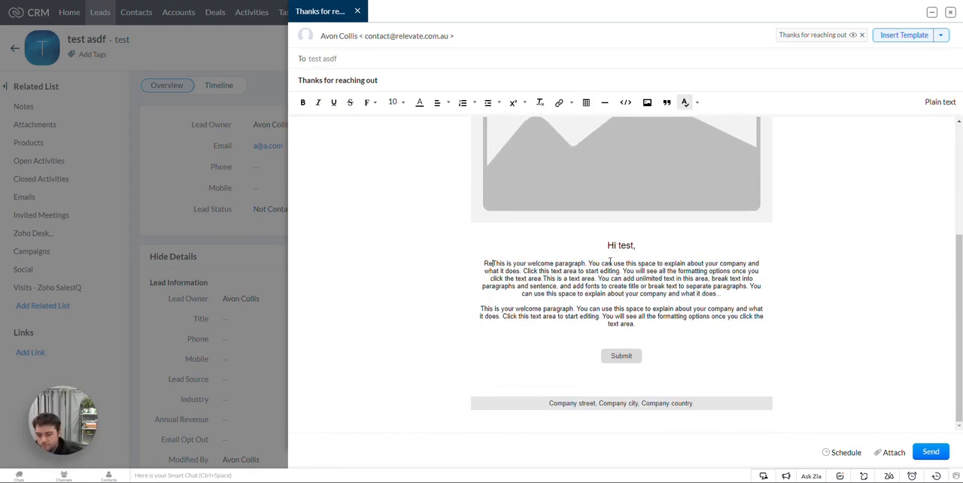
pyautogui.write('ber our conv')
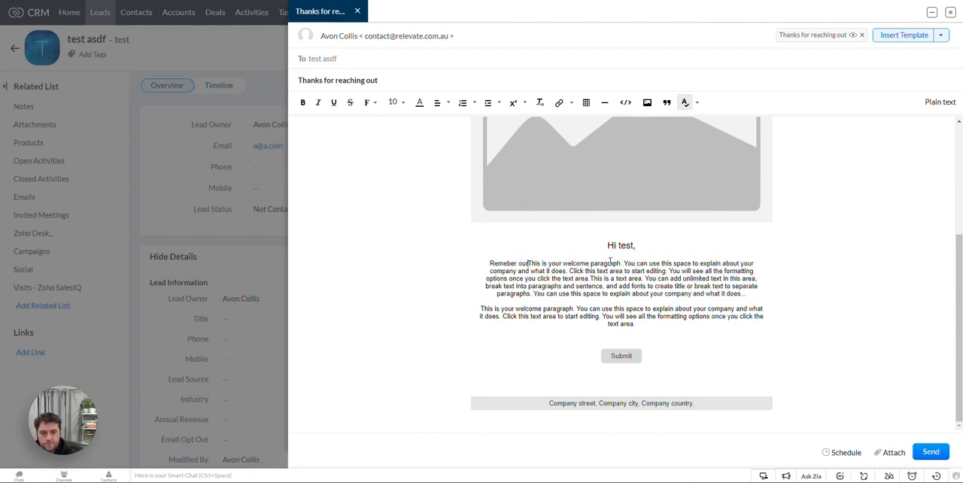
pyautogui.write('ersation th')
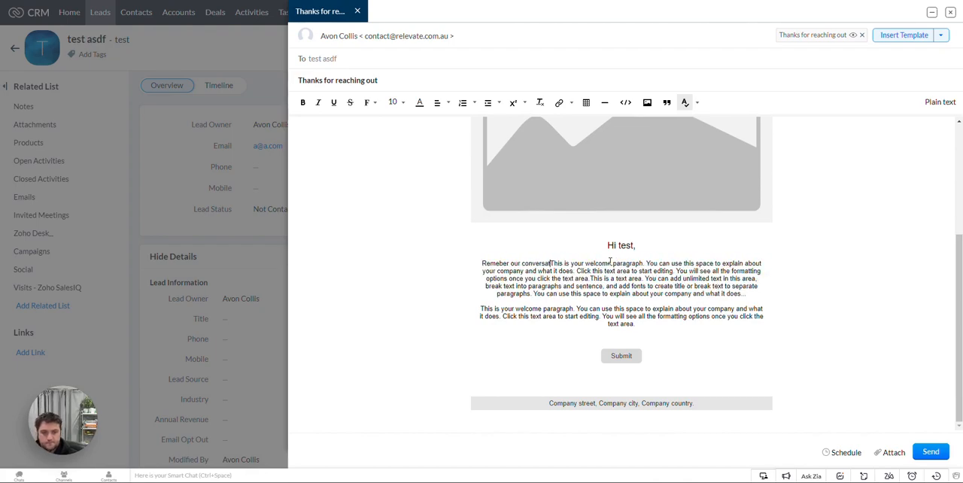
pyautogui.write('e other day')
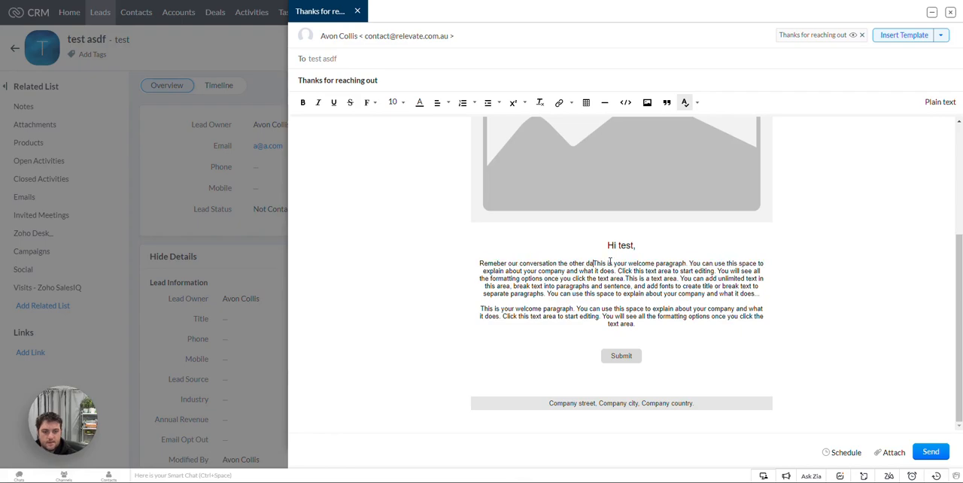
pyautogui.write('.')
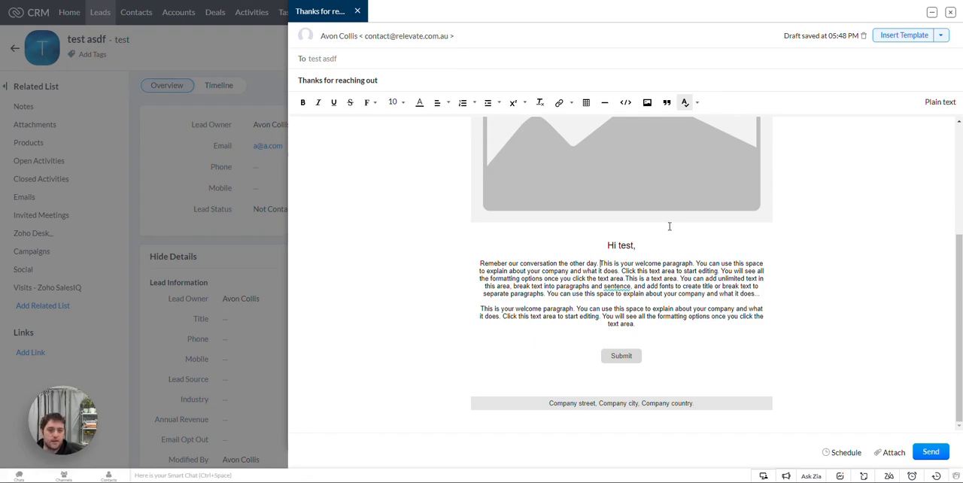
pyautogui.click(951, 15)
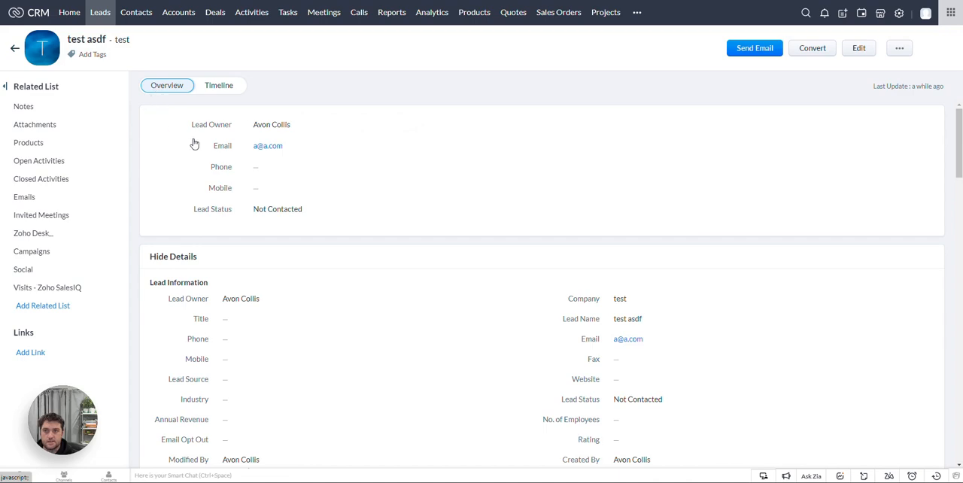
# Step: Return to the Leads list, select the lead's record and start a new email to it from the list
pyautogui.hotkey('alt', 'Left')
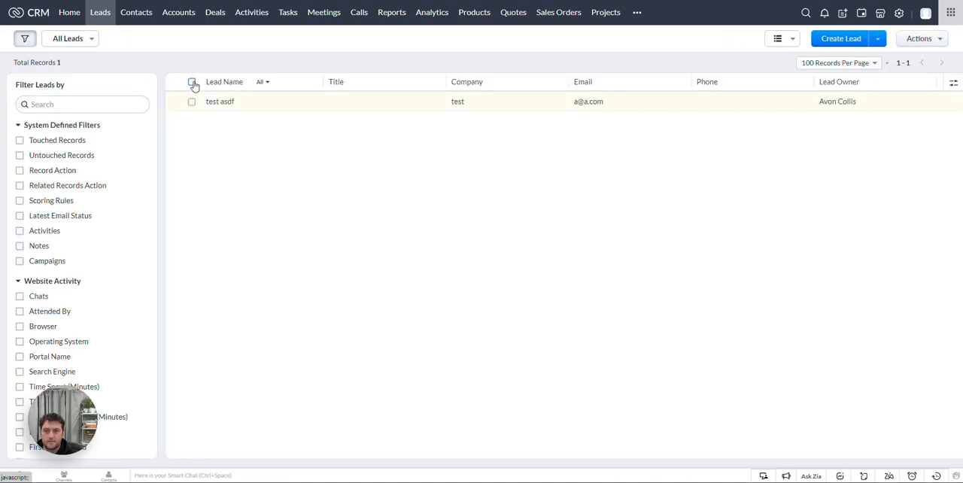
pyautogui.click(192, 102)
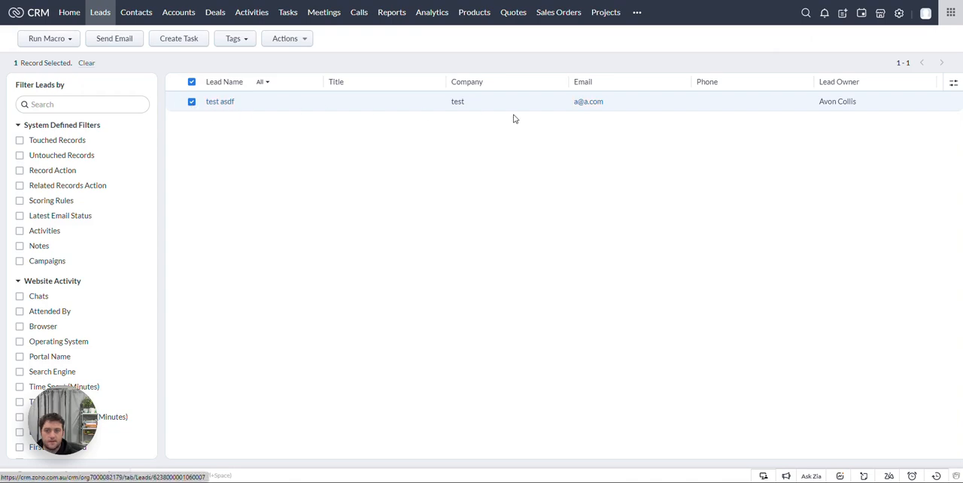
pyautogui.click(110, 46)
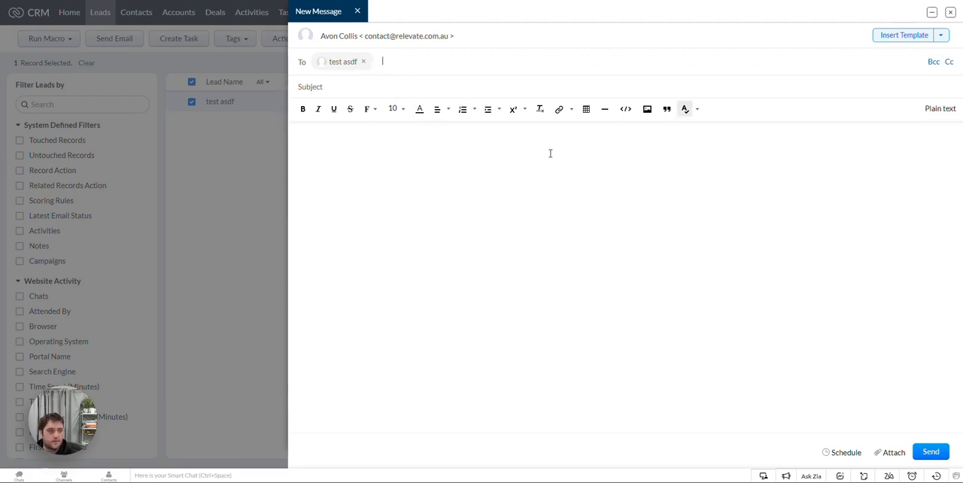
# Step: Insert the "Thanks for reaching out" template into the list-based email and check the merged name in its greeting
pyautogui.click(902, 38)
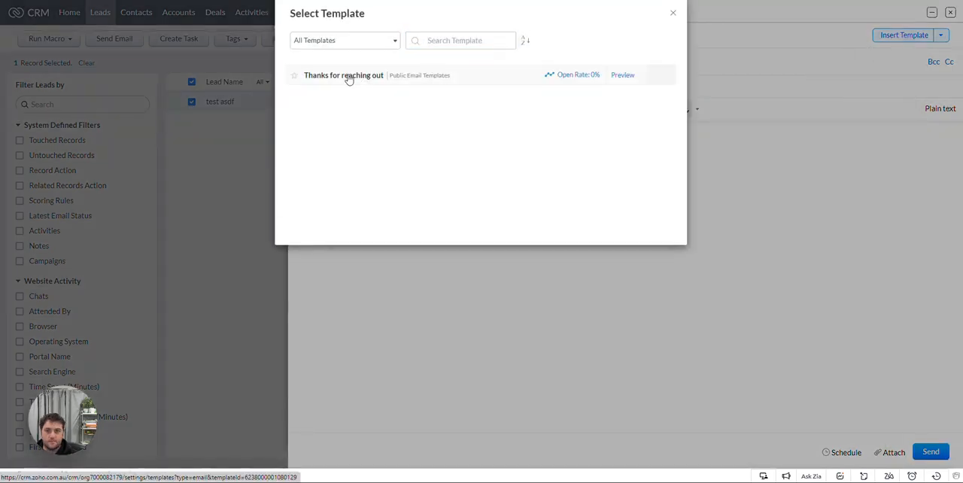
pyautogui.click(348, 77)
pyautogui.scroll(-3, 542, 199)
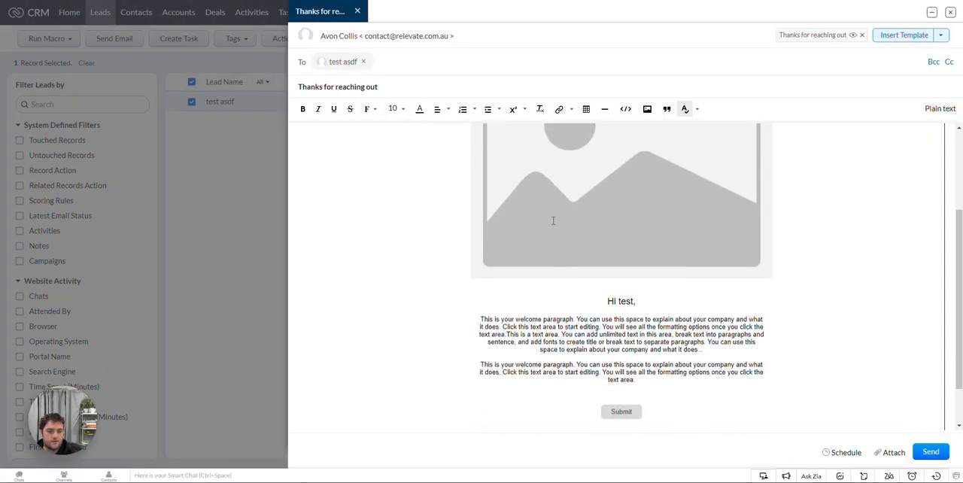
pyautogui.scroll(-1, 553, 221)
pyautogui.moveTo(621, 245); pyautogui.dragTo(637, 246)
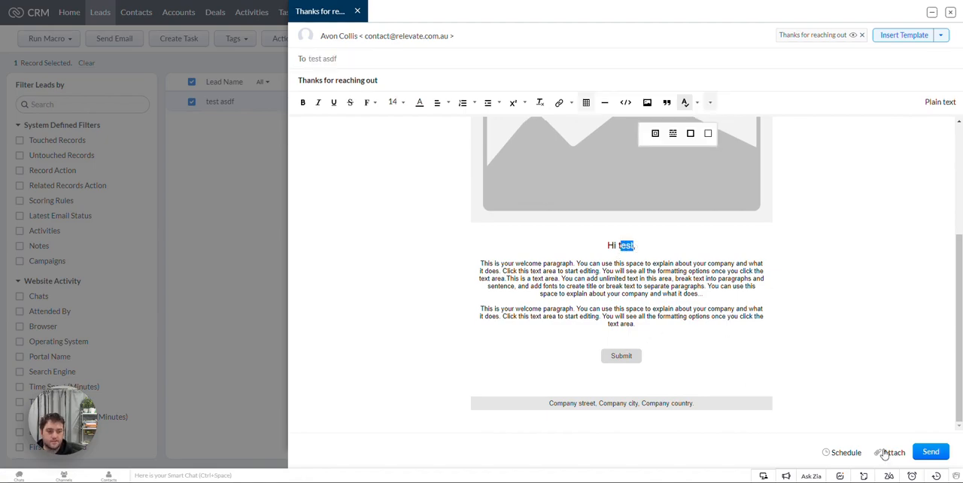